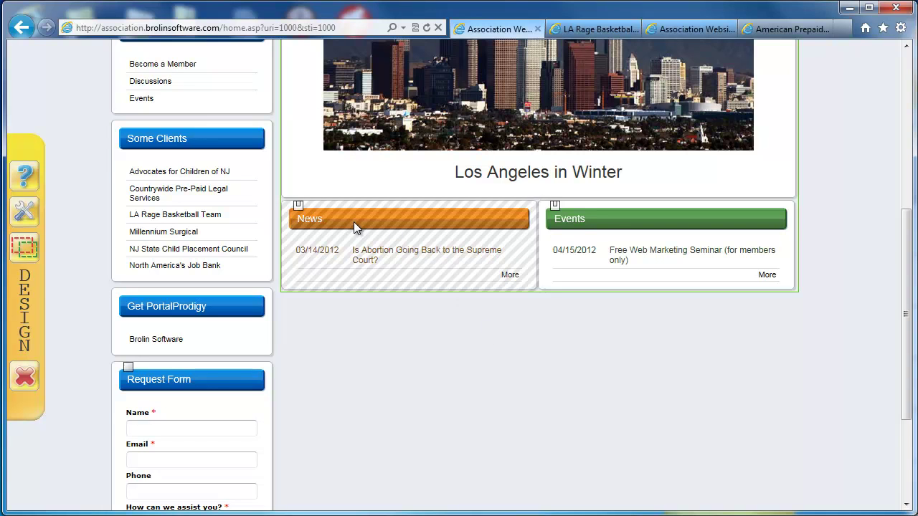
# Open the News widget's source for editing, search the news records, and add a new one titled "test article"
pyautogui.rightClick(353, 218)
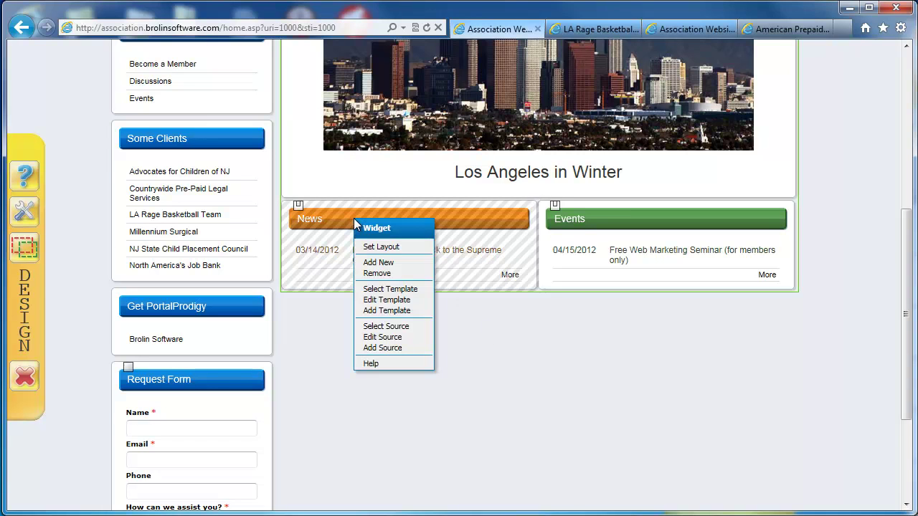
pyautogui.click(379, 337)
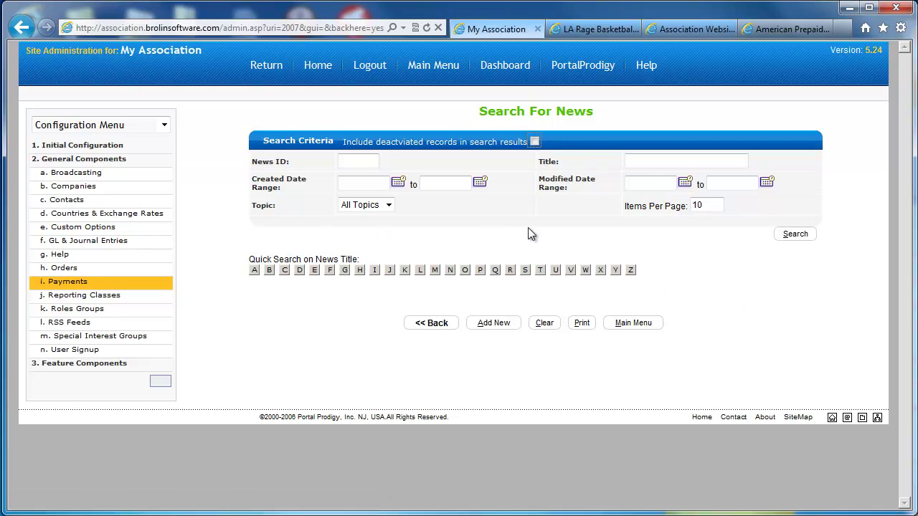
pyautogui.click(787, 237)
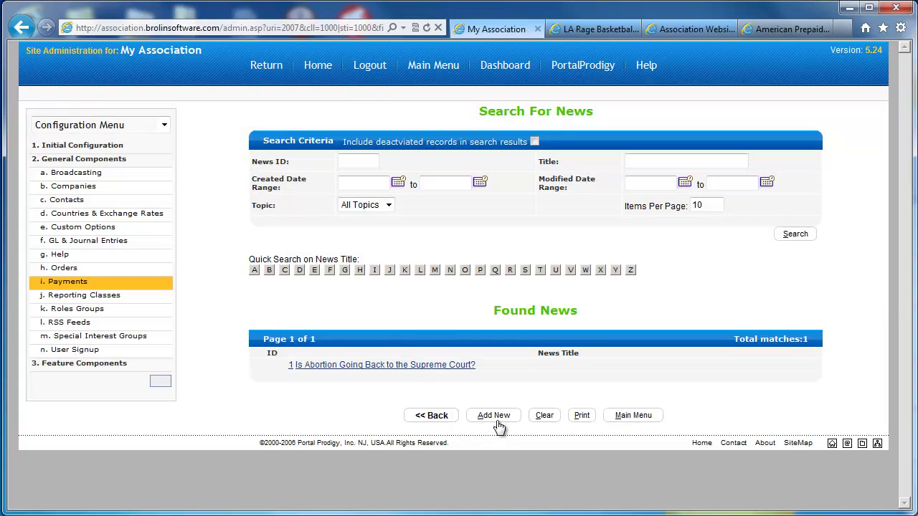
pyautogui.click(495, 416)
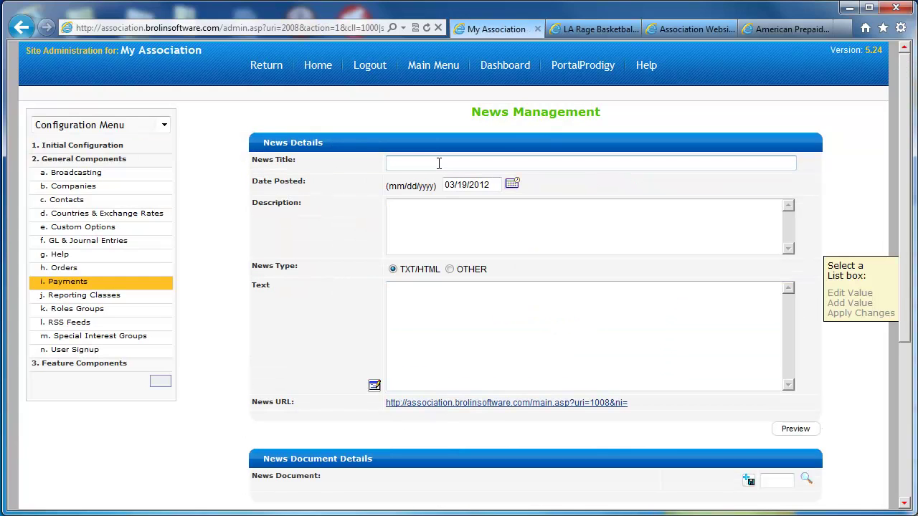
pyautogui.write('test article')
# Write the article's text in the document editor as two paragraphs: "This is my news article" and "Blah Blah Blah"
pyautogui.click(374, 387)
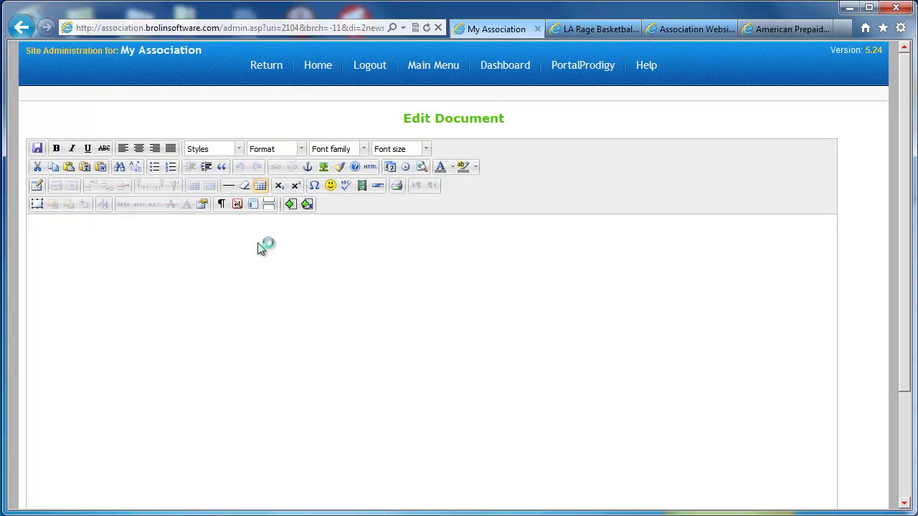
pyautogui.click(257, 242)
pyautogui.write('This is my news article Blah Blah Blah')
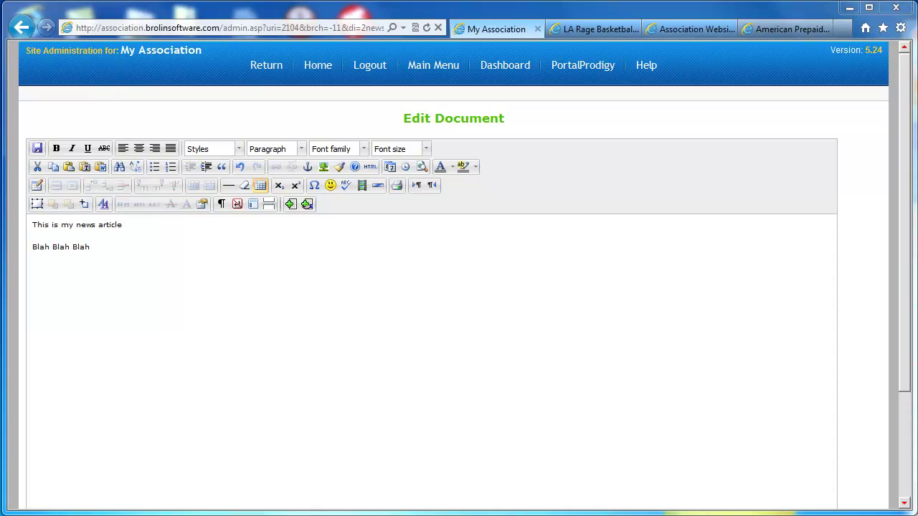
# Set the font size of all the article text to 4 (14pt)
pyautogui.moveTo(94, 251); pyautogui.dragTo(15, 208)
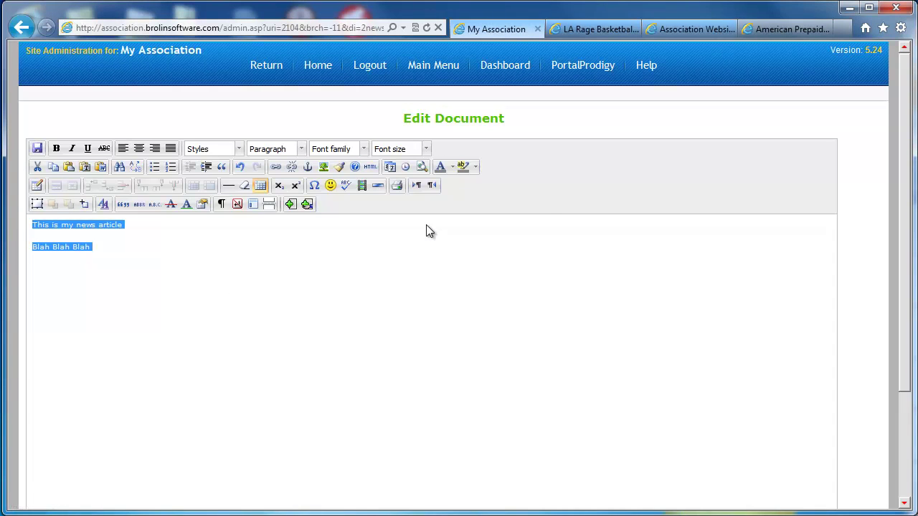
pyautogui.click(136, 228)
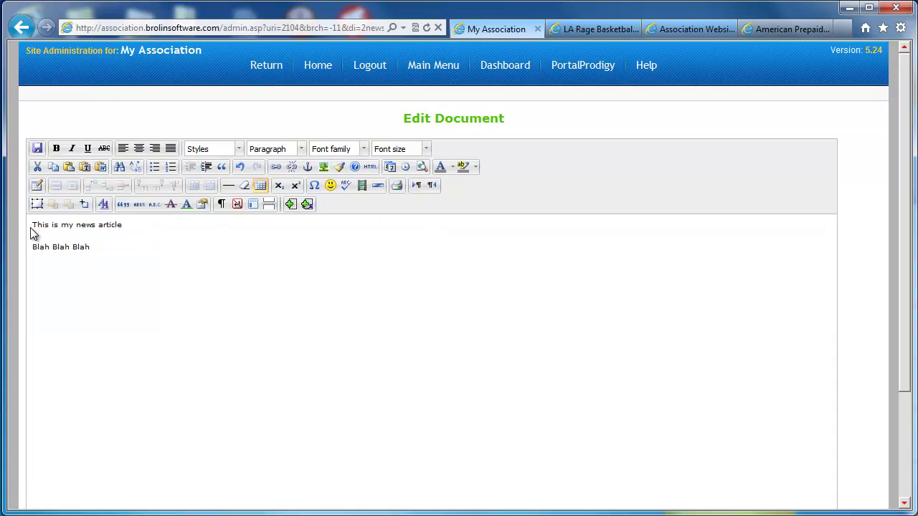
pyautogui.hotkey('ctrl', 'a')
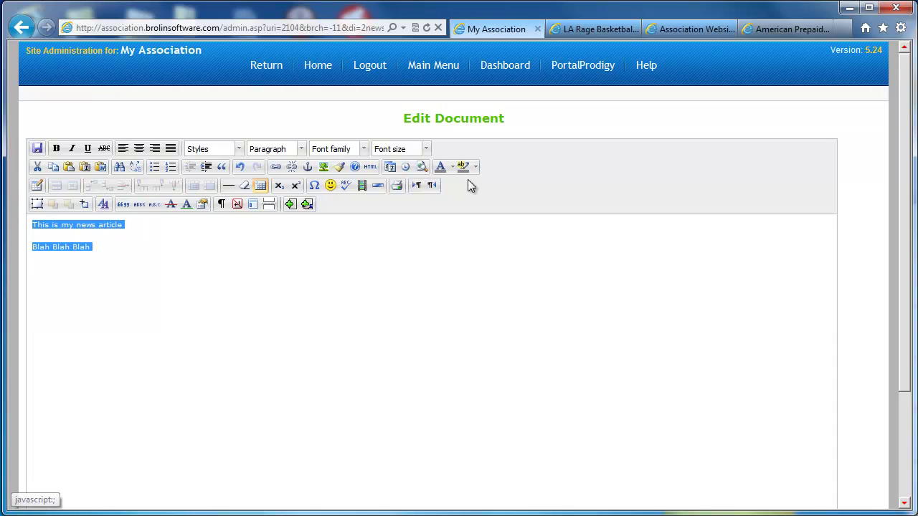
pyautogui.click(426, 150)
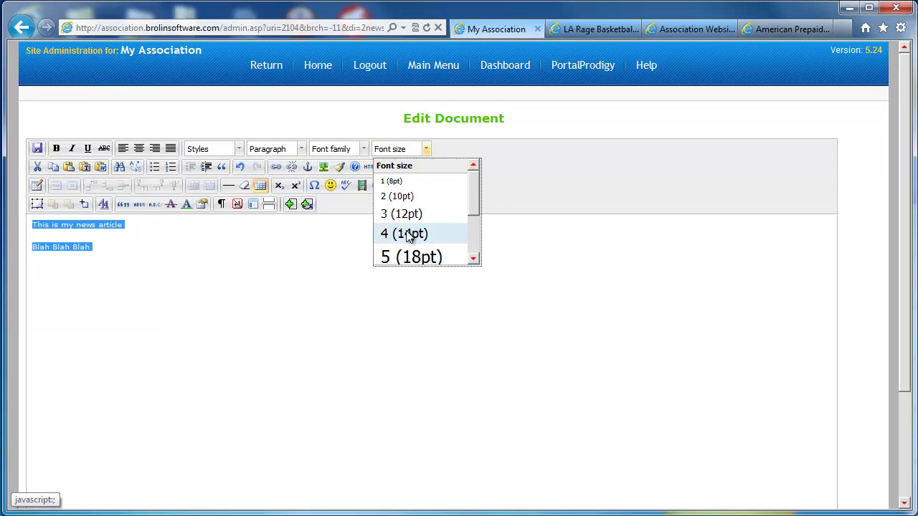
pyautogui.click(395, 235)
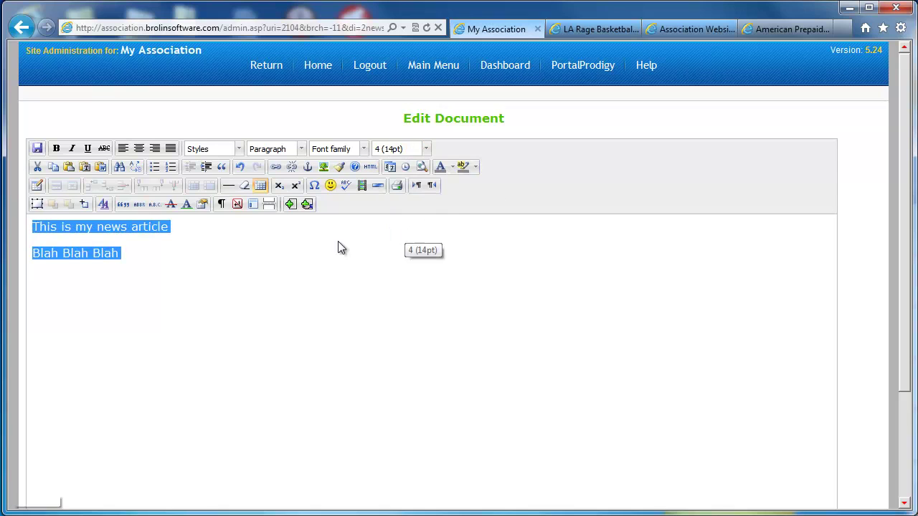
# Apply the custom text color #464646 to the selected article text
pyautogui.click(452, 170)
pyautogui.click(477, 242)
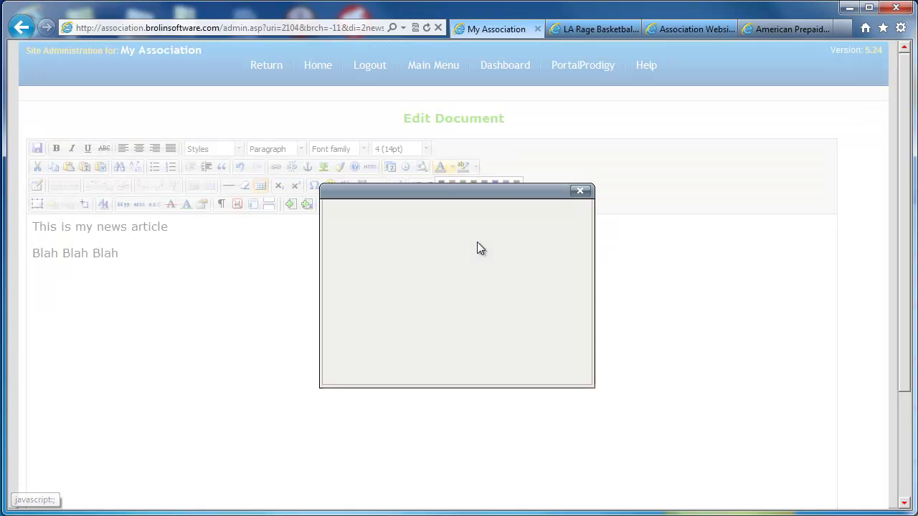
pyautogui.click(567, 314)
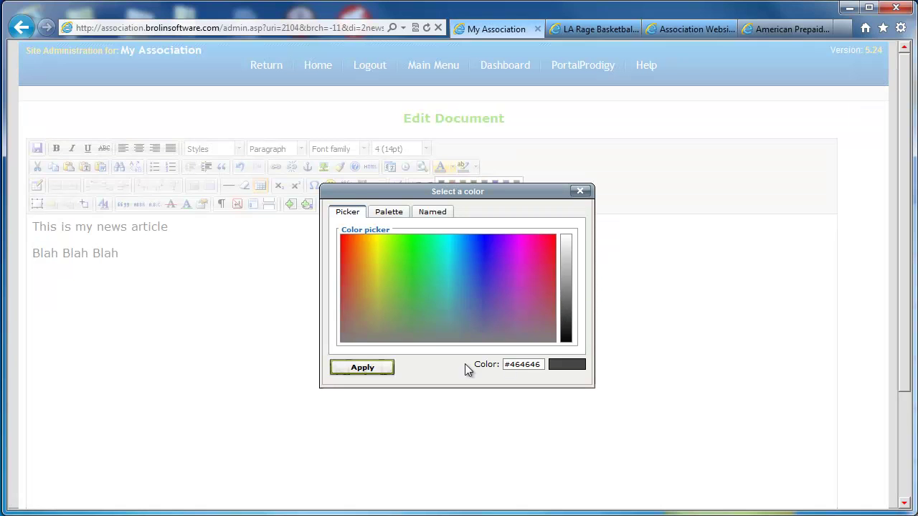
pyautogui.click(374, 367)
pyautogui.click(219, 317)
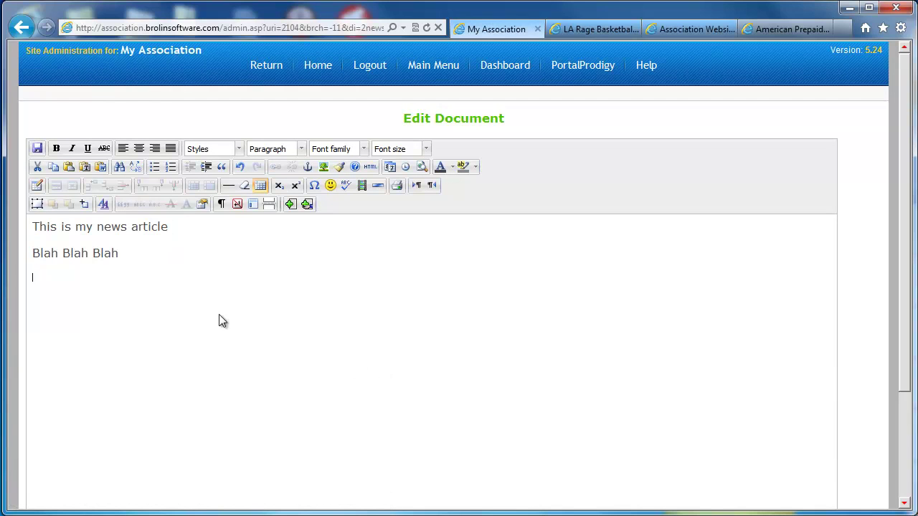
# Close the document editor, saving the article text, and close the news record to return to the site
pyautogui.scroll(-3, 597, 391)
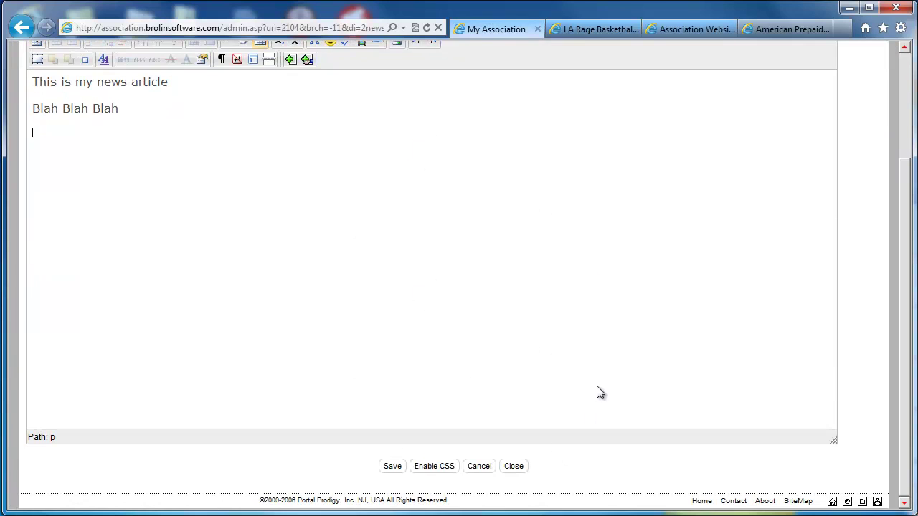
pyautogui.click(515, 468)
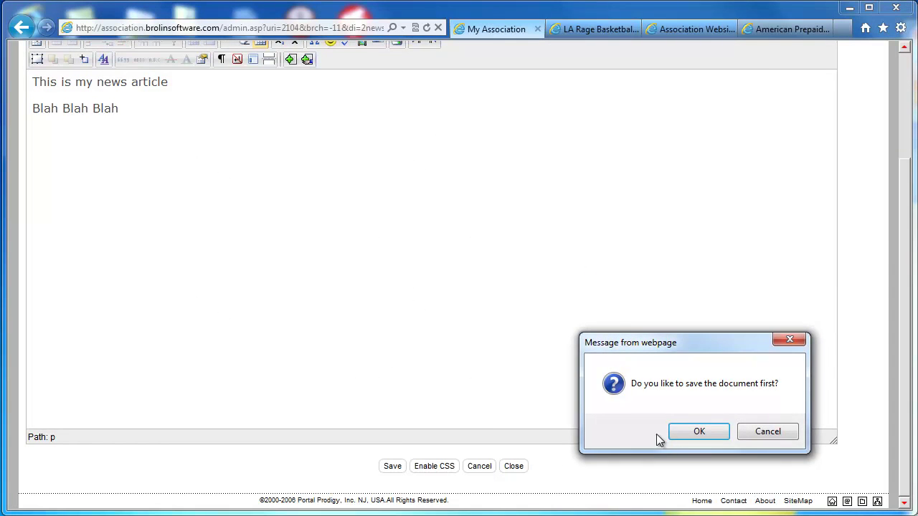
pyautogui.click(685, 432)
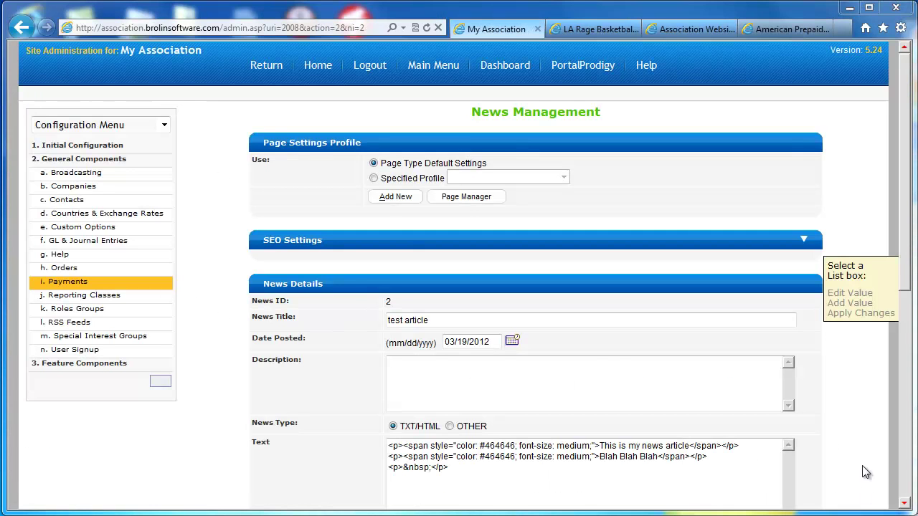
pyautogui.moveTo(907, 249); pyautogui.dragTo(895, 461)
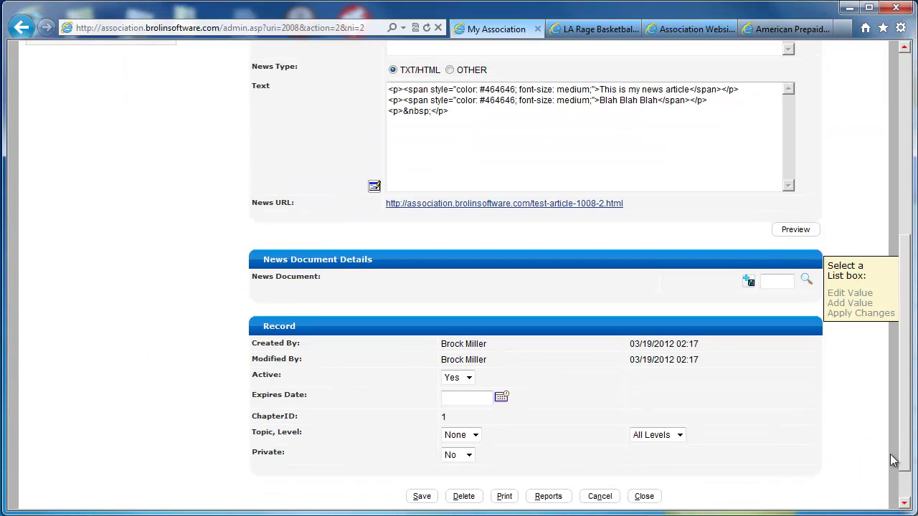
pyautogui.click(645, 496)
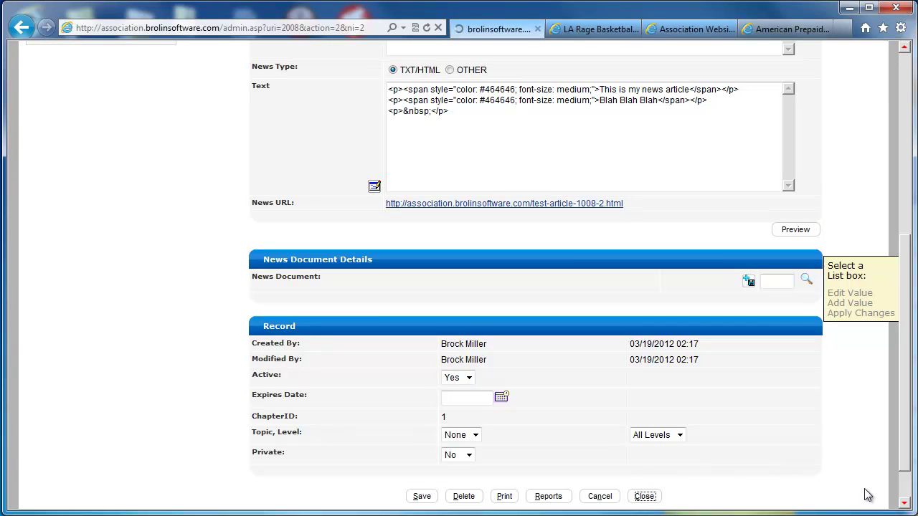
# Exit design mode and open "test article" from the home page's News list
pyautogui.moveTo(904, 440); pyautogui.dragTo(905, 480)
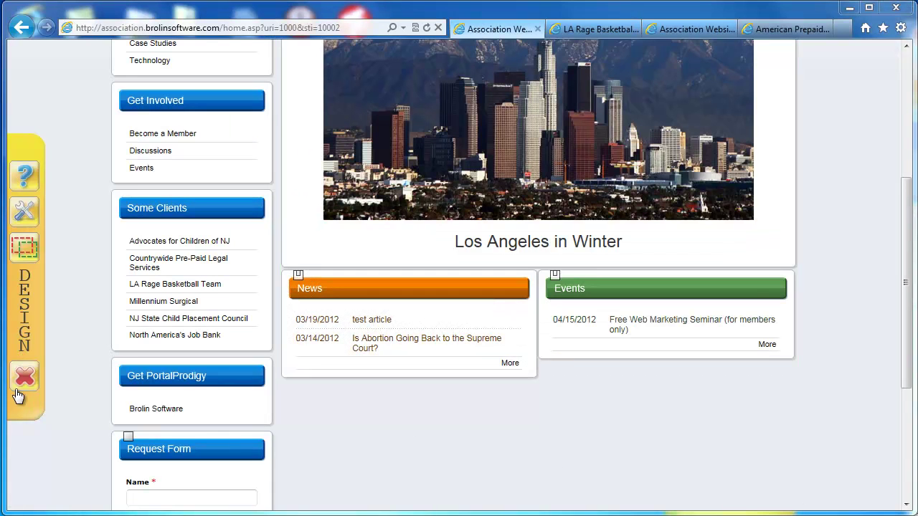
pyautogui.click(24, 381)
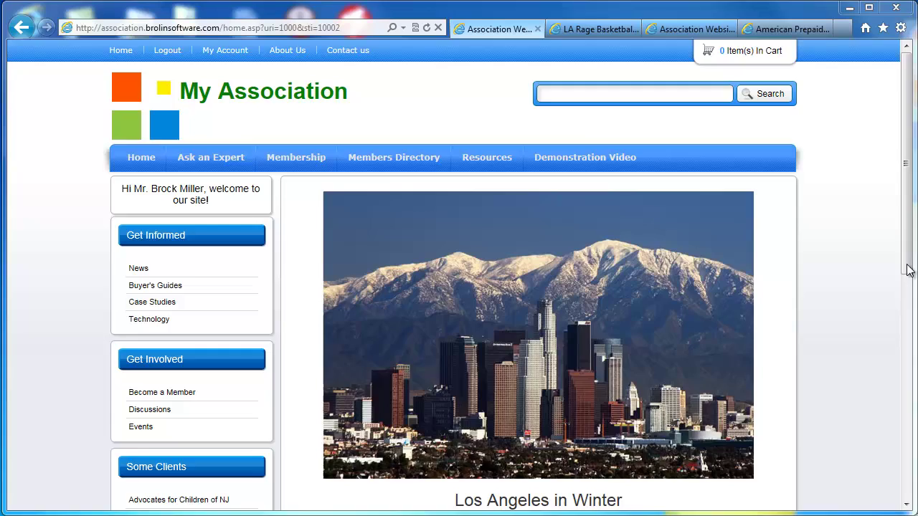
pyautogui.scroll(-3, 451, 287)
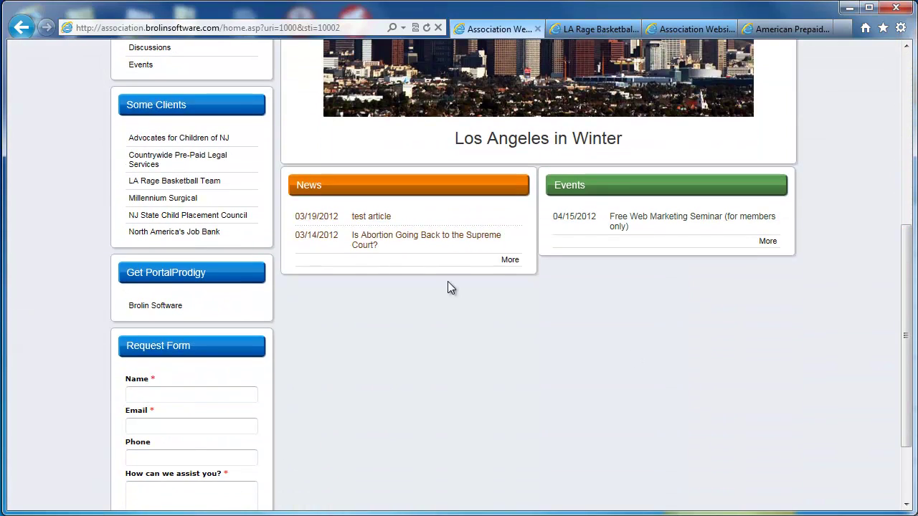
pyautogui.click(364, 219)
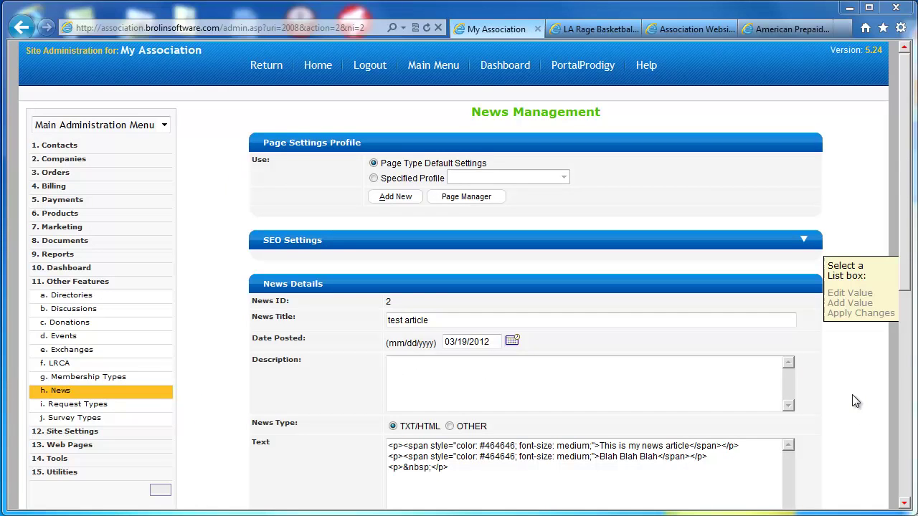
# Review the default Browse One News page profile's templates, collections and search engine settings, and close it and the news record
pyautogui.click(465, 202)
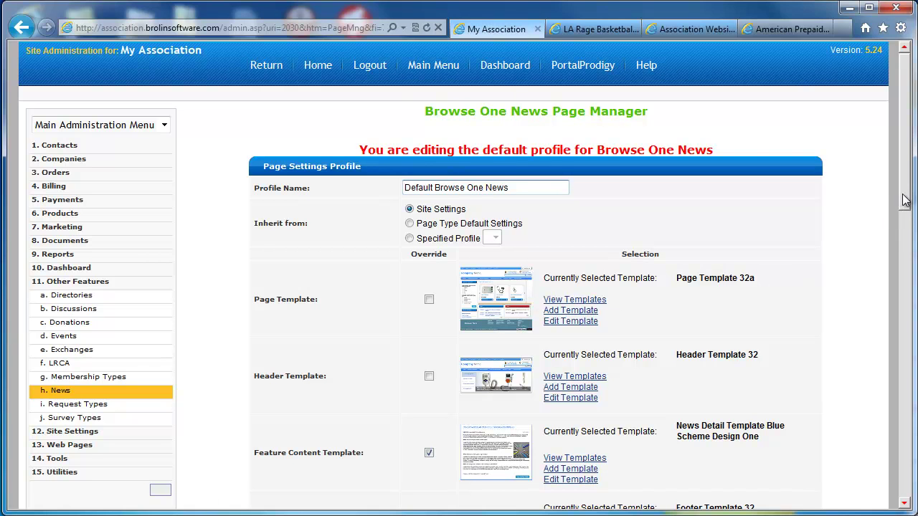
pyautogui.moveTo(905, 201); pyautogui.dragTo(906, 243)
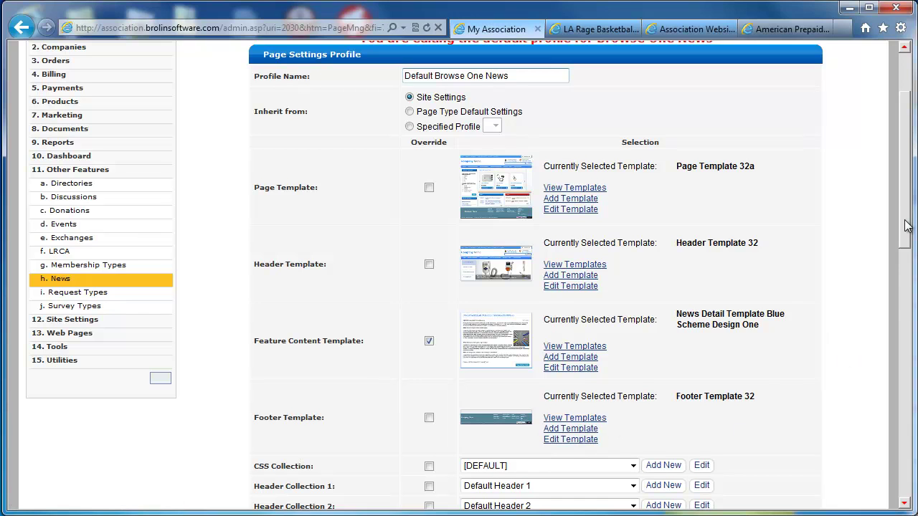
pyautogui.moveTo(905, 220); pyautogui.dragTo(905, 320)
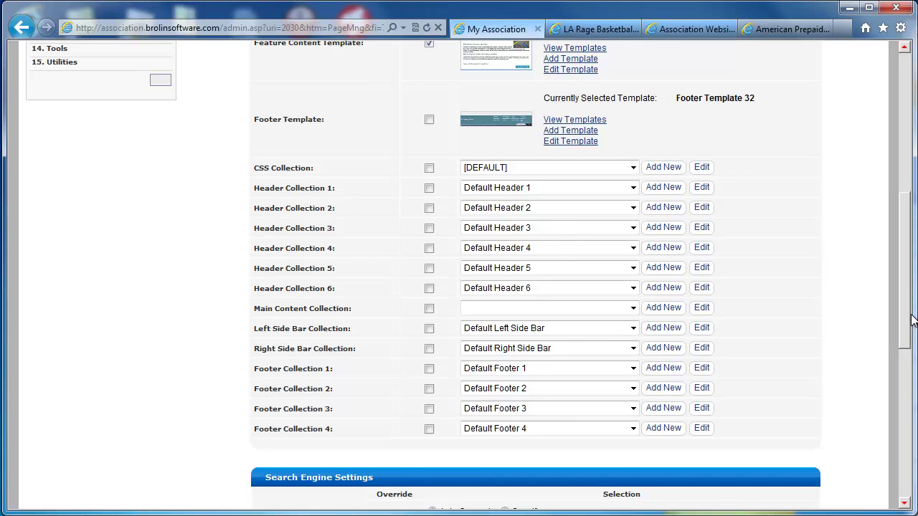
pyautogui.moveTo(907, 324); pyautogui.dragTo(915, 459)
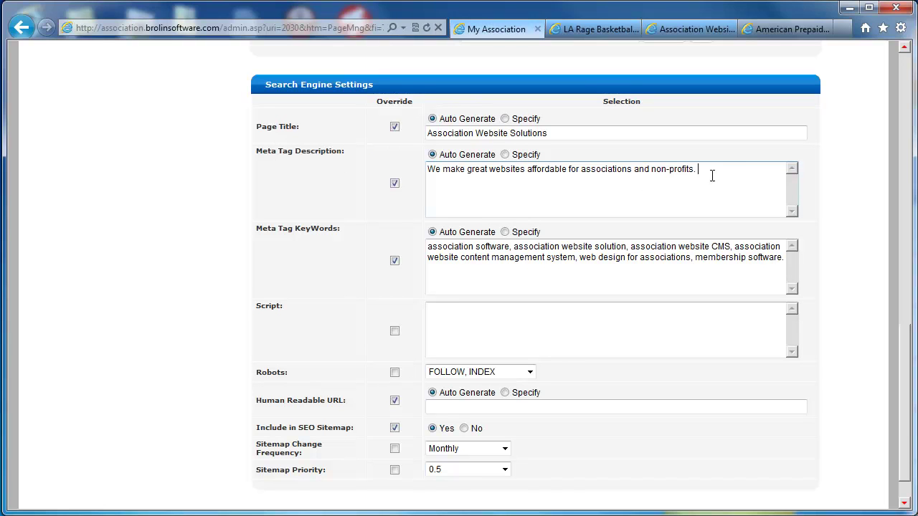
pyautogui.click(433, 175)
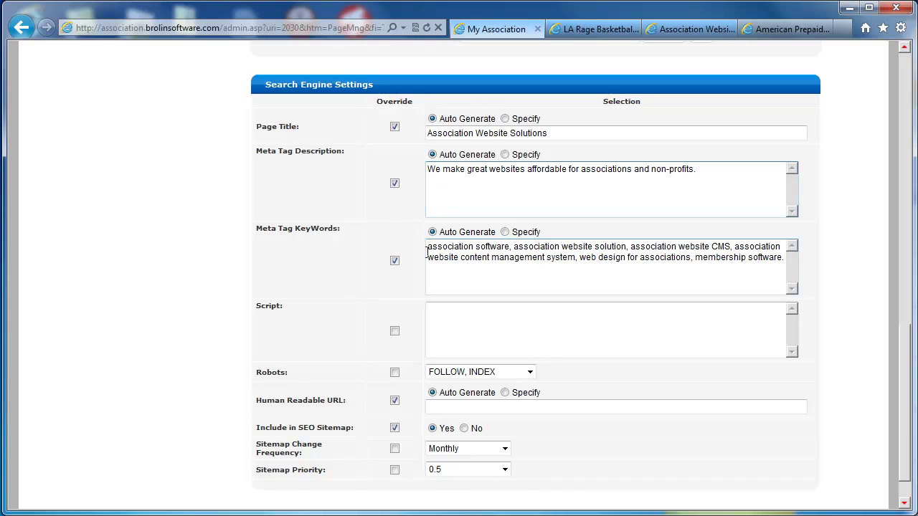
pyautogui.click(748, 266)
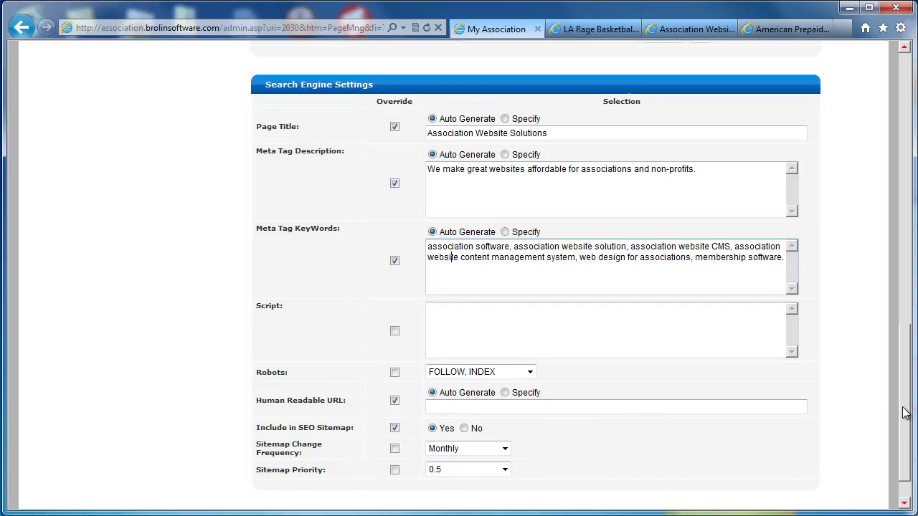
pyautogui.scroll(-1, 906, 414)
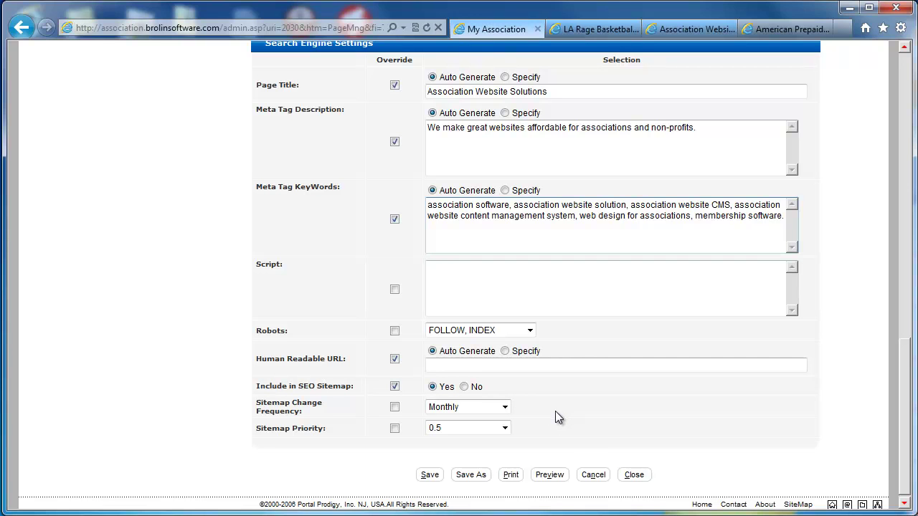
pyautogui.click(634, 476)
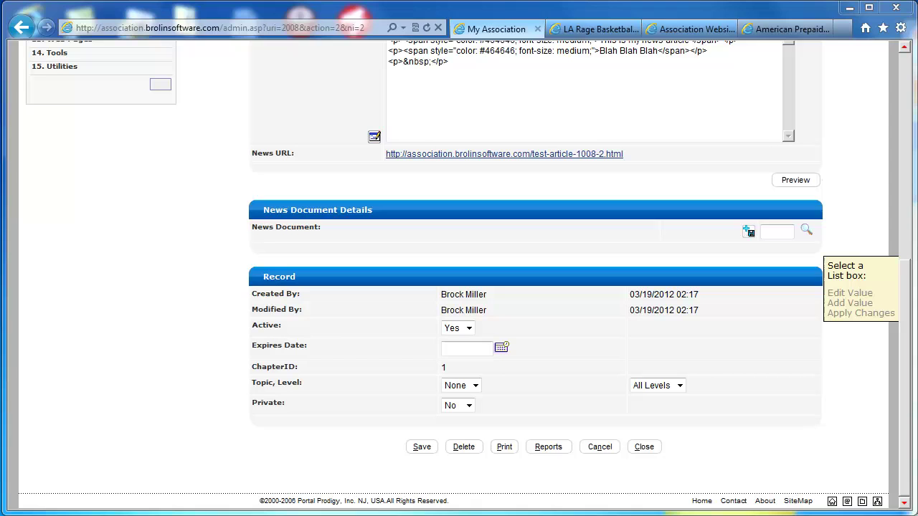
pyautogui.click(644, 448)
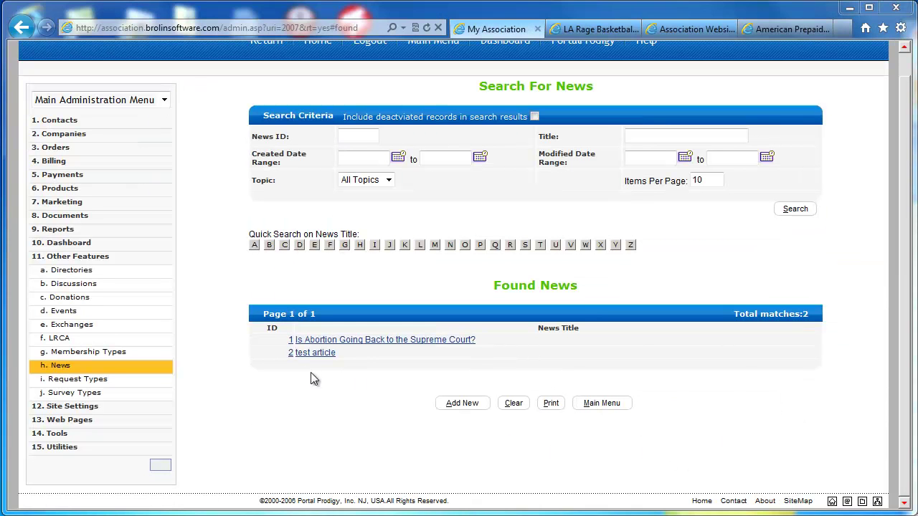
# Search the membership types and open the Associate Membership record
pyautogui.click(81, 353)
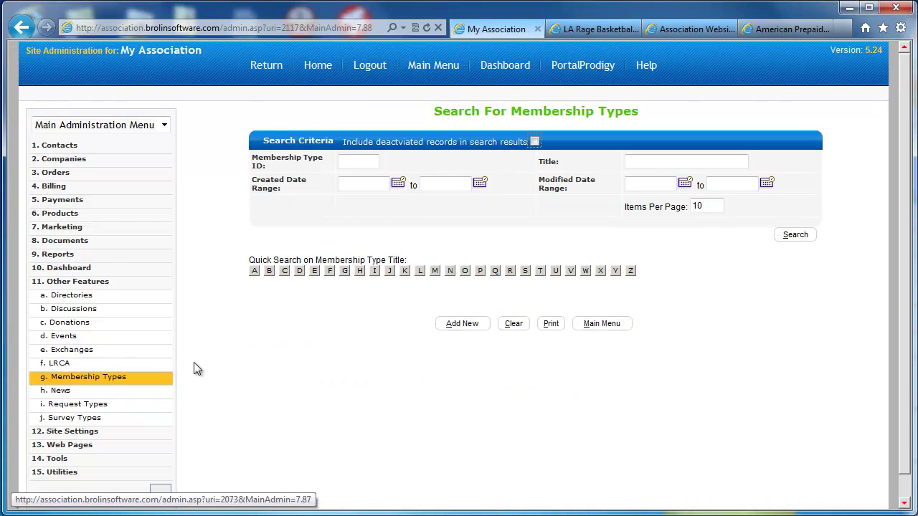
pyautogui.click(795, 237)
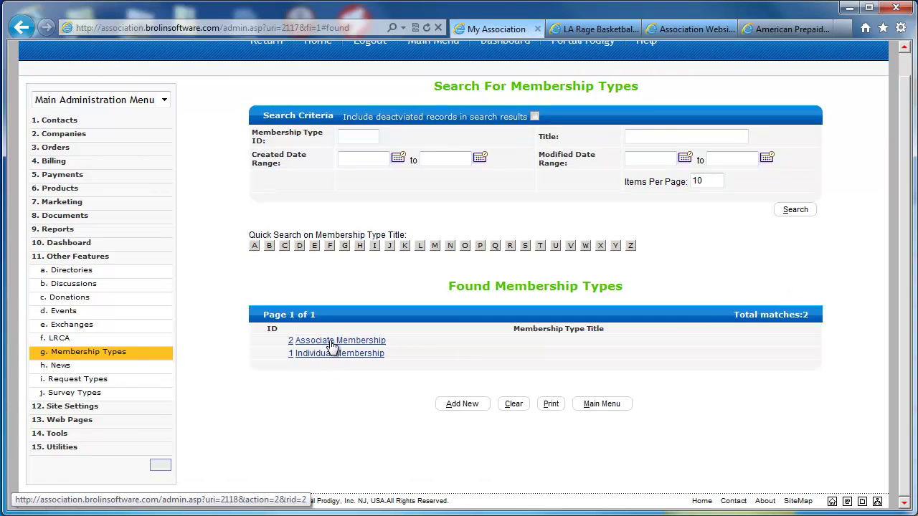
pyautogui.click(335, 342)
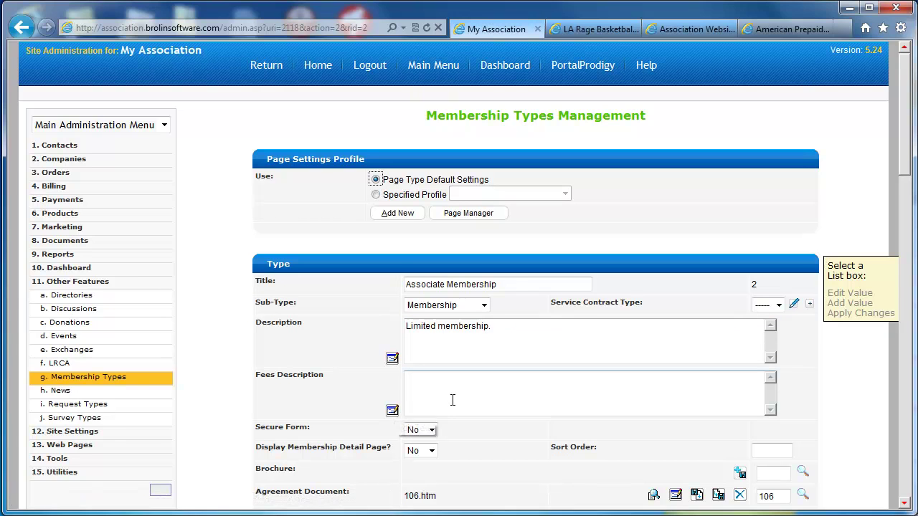
# Review the Associate Membership type and approval settings, then search the applications and select Membership Application as its application
pyautogui.scroll(-2, 880, 410)
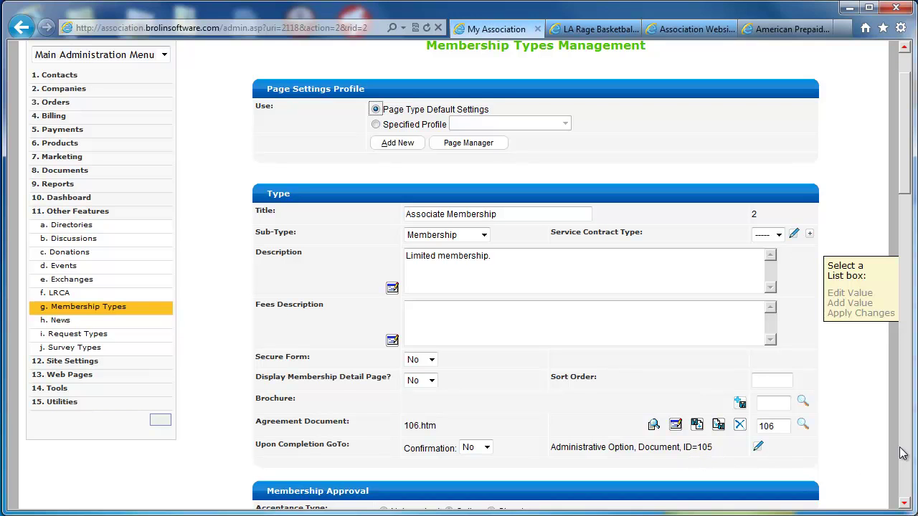
pyautogui.scroll(-5, 905, 507)
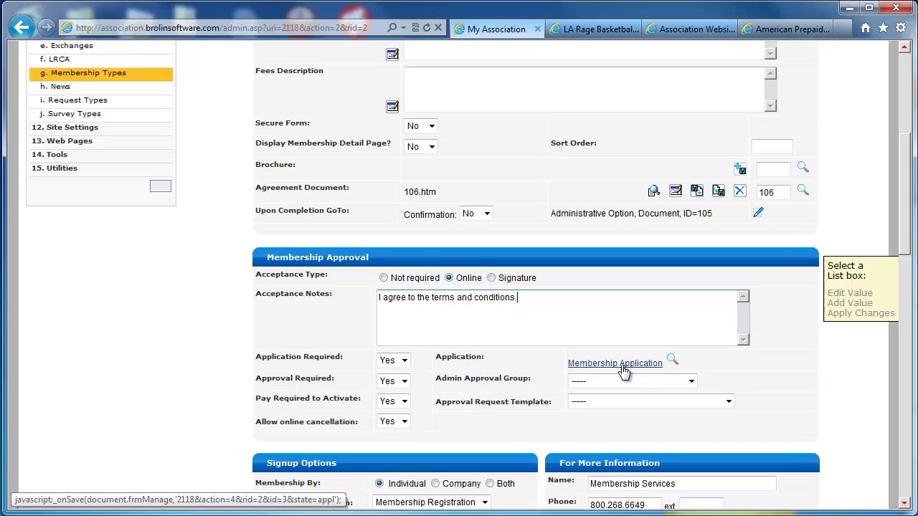
pyautogui.click(902, 508)
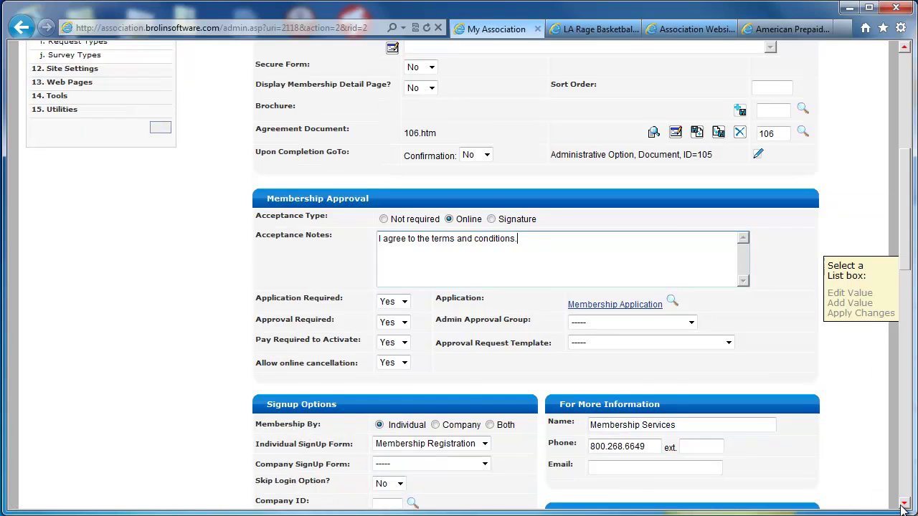
pyautogui.click(902, 508)
pyautogui.click(672, 243)
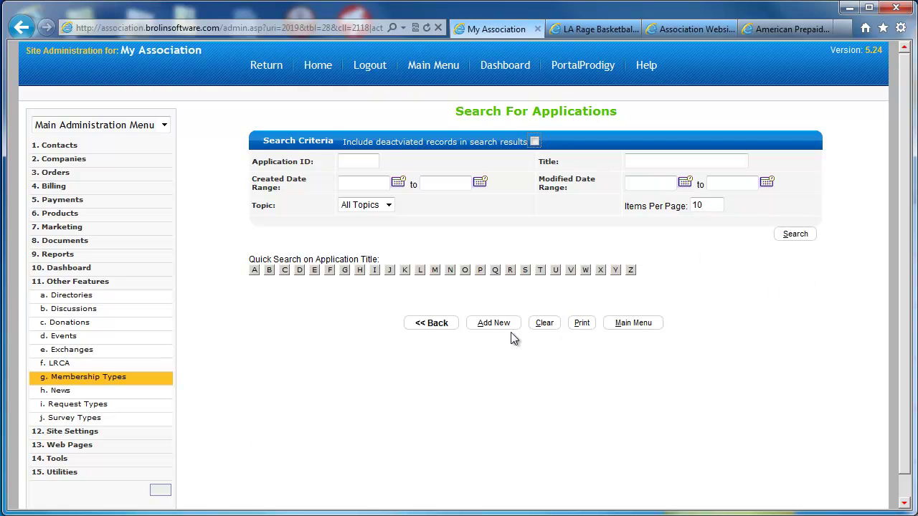
pyautogui.click(797, 237)
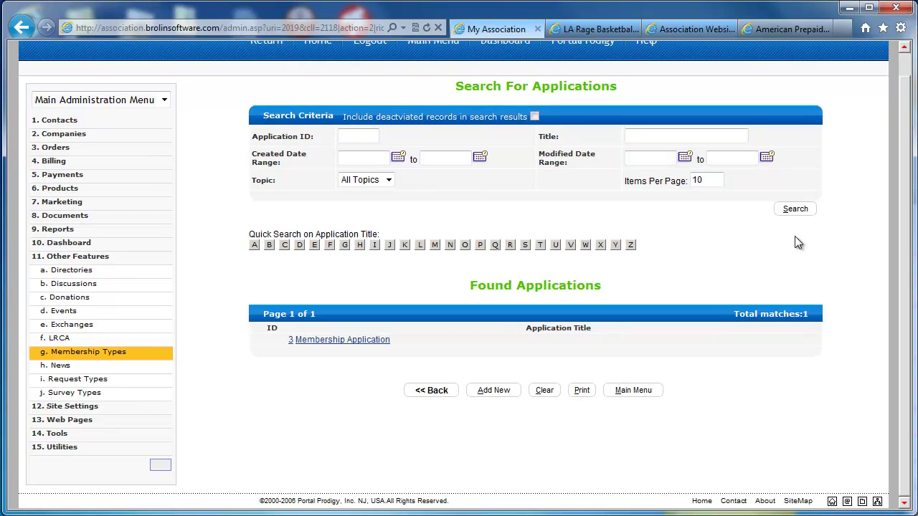
pyautogui.click(352, 343)
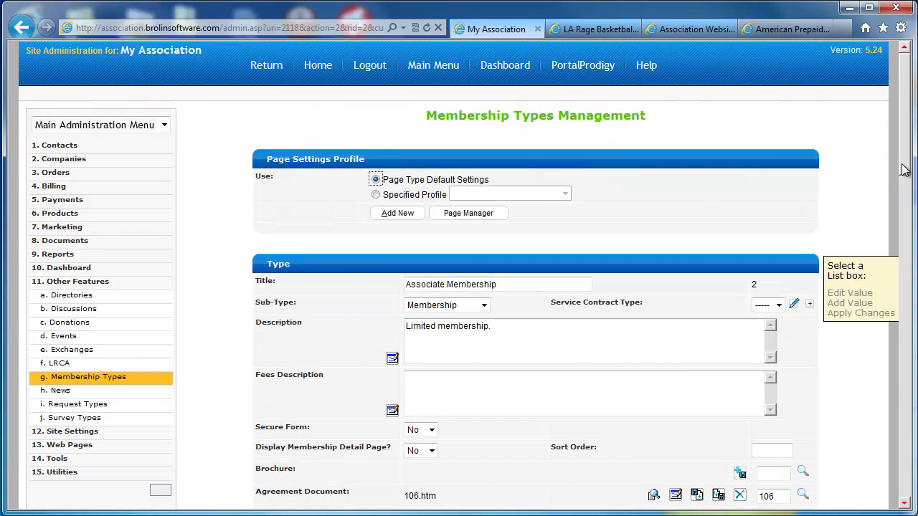
# Examine the signup options, the membership groups and the list of contact type assignments for Associate Membership
pyautogui.moveTo(906, 175); pyautogui.dragTo(906, 274)
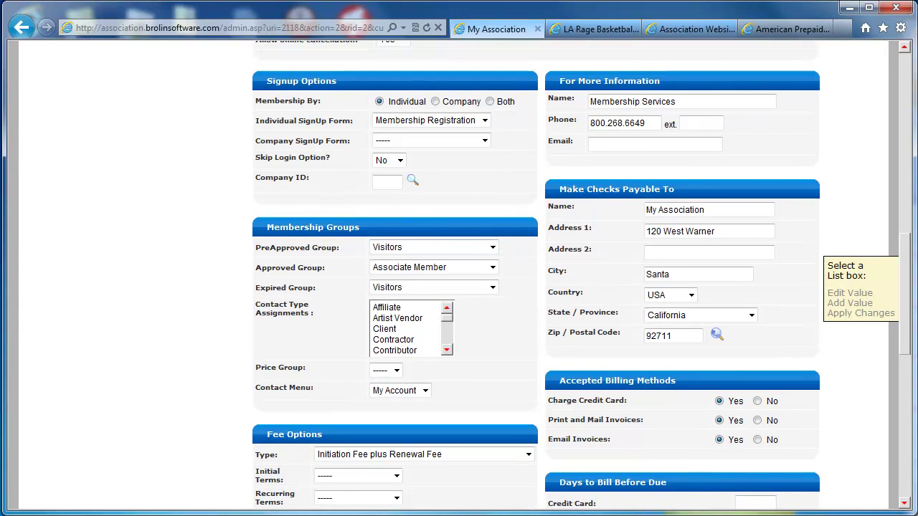
pyautogui.moveTo(909, 345); pyautogui.dragTo(909, 329)
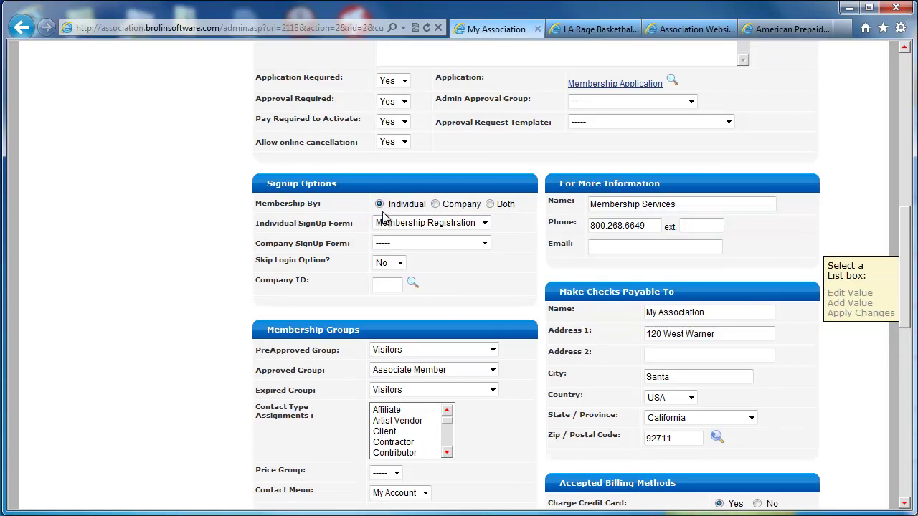
pyautogui.moveTo(913, 285); pyautogui.dragTo(913, 338)
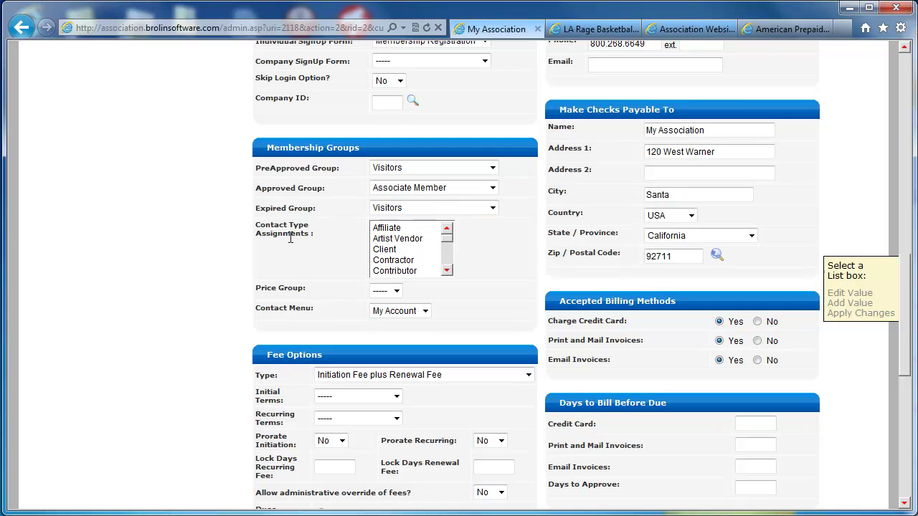
pyautogui.click(447, 271)
pyautogui.click(447, 270)
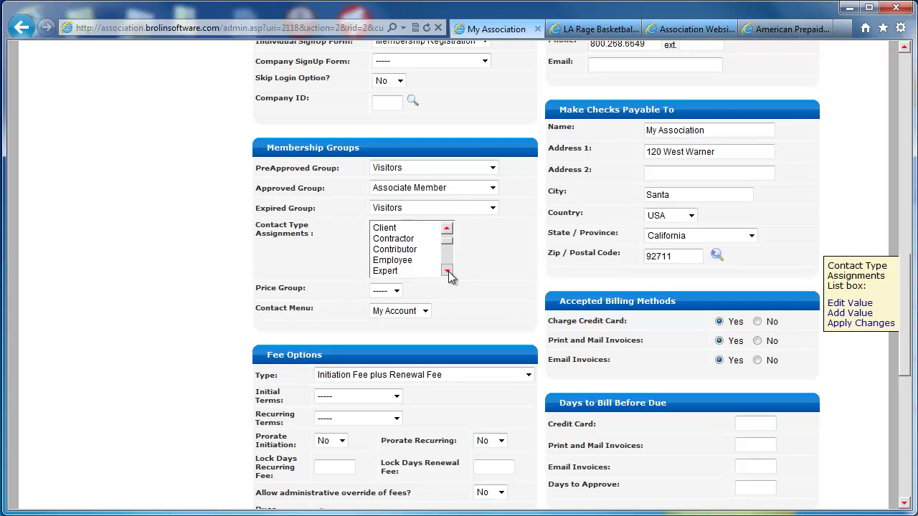
pyautogui.click(447, 270)
pyautogui.click(447, 271)
pyautogui.click(446, 271)
pyautogui.click(447, 271)
pyautogui.click(447, 271)
pyautogui.click(447, 271)
pyautogui.click(447, 271)
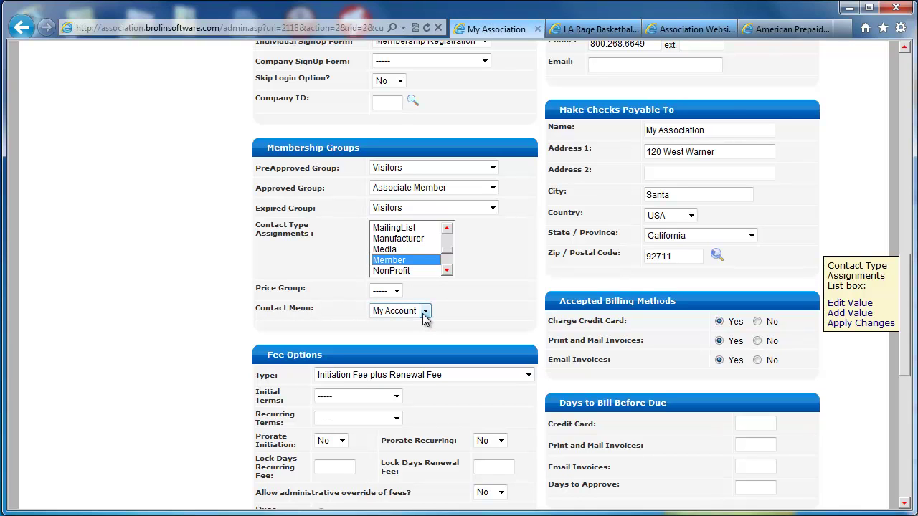
# Open the Membership Application Confirmation template from the membership notifications, review its message, and close it to return to the membership type
pyautogui.scroll(-3, 884, 304)
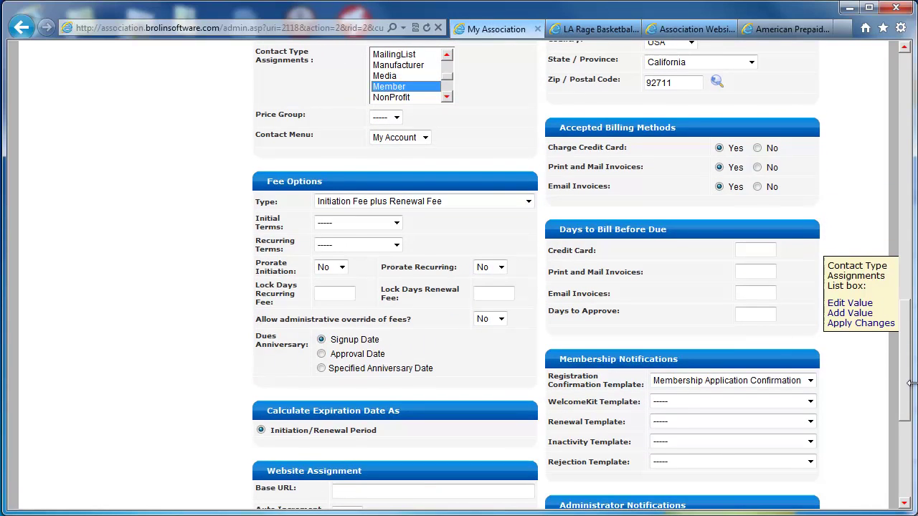
pyautogui.moveTo(908, 399); pyautogui.dragTo(908, 452)
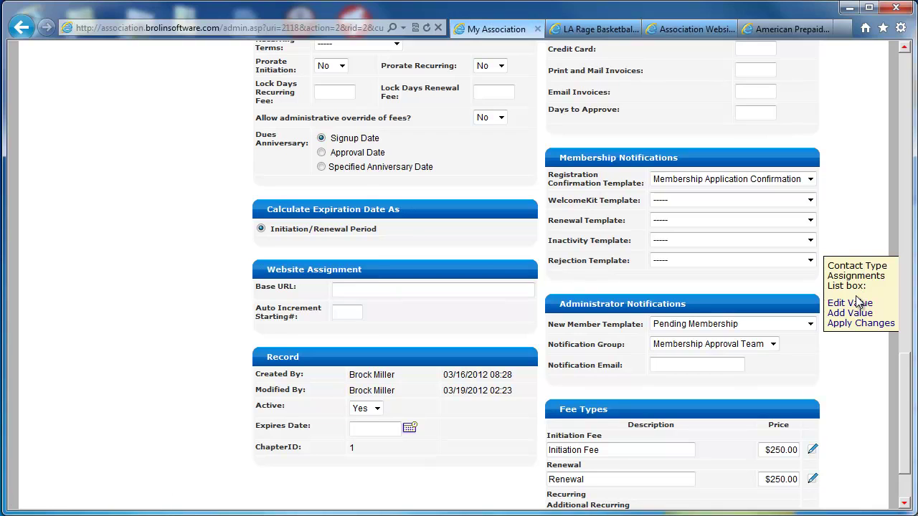
pyautogui.click(714, 184)
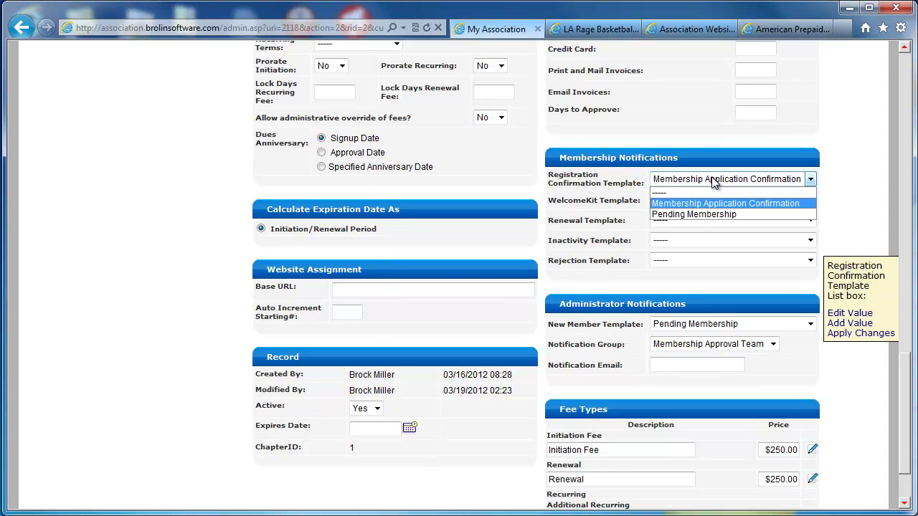
pyautogui.click(848, 315)
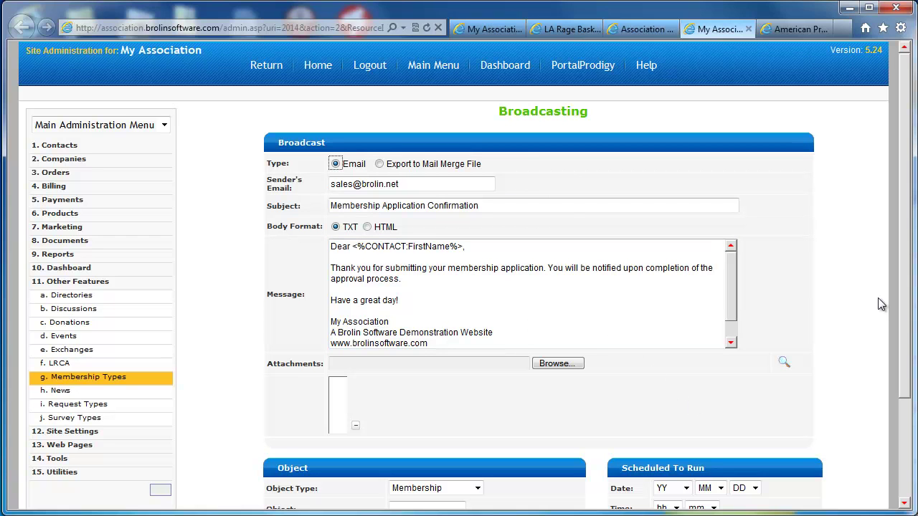
pyautogui.scroll(-3, 910, 370)
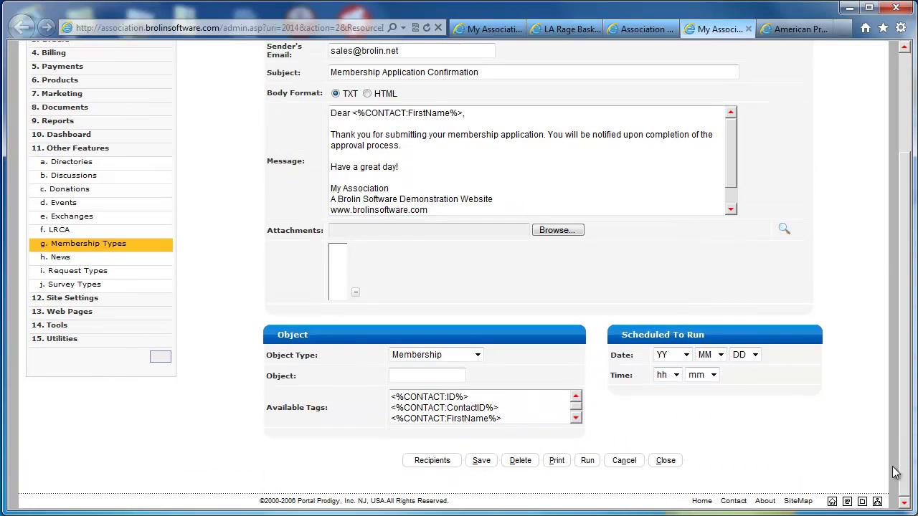
pyautogui.click(667, 461)
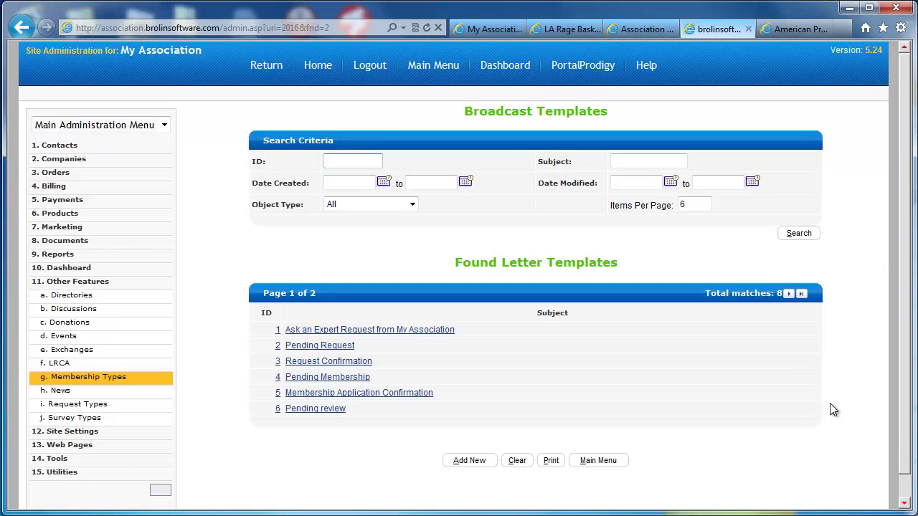
pyautogui.click(749, 29)
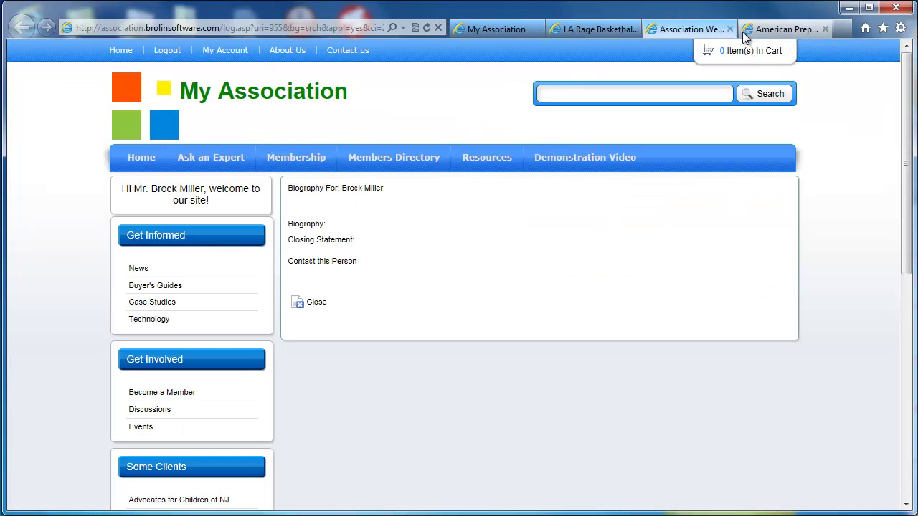
pyautogui.click(507, 30)
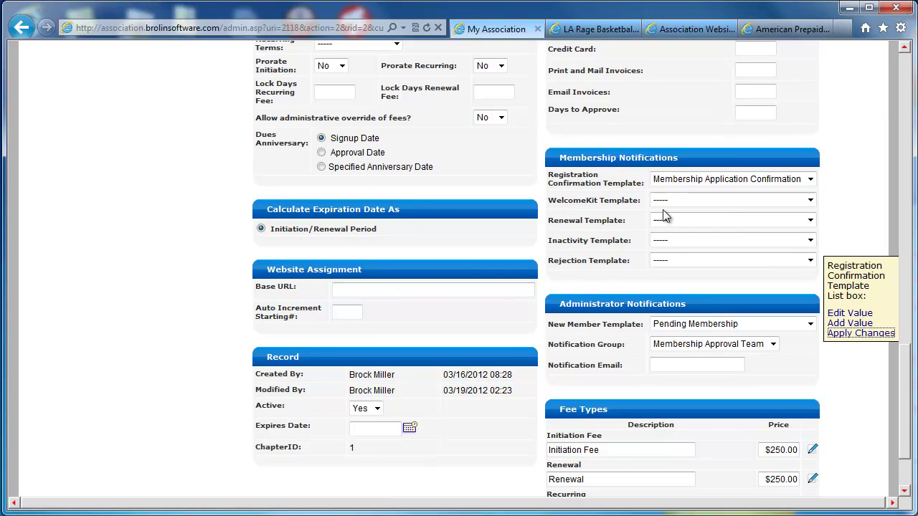
# Check the templates available for the registration confirmation, leaving Membership Application Confirmation selected
pyautogui.click(810, 180)
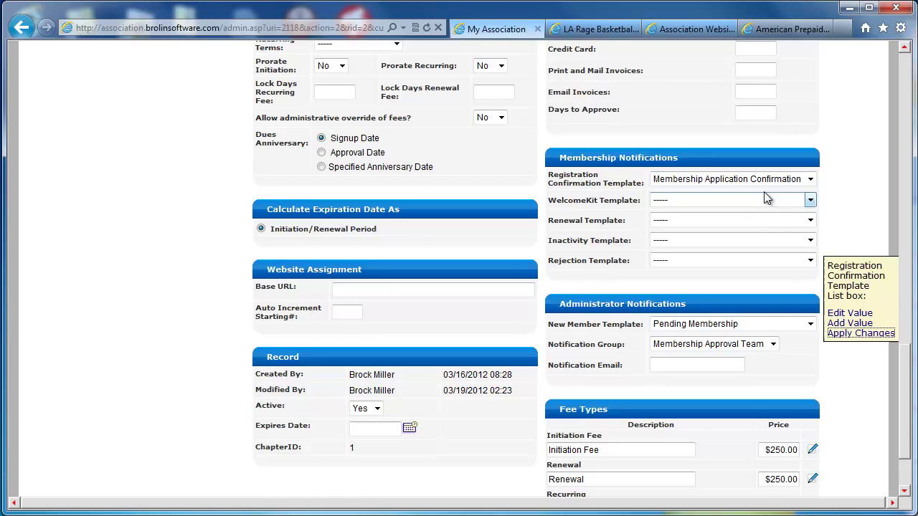
pyautogui.click(810, 180)
pyautogui.click(810, 180)
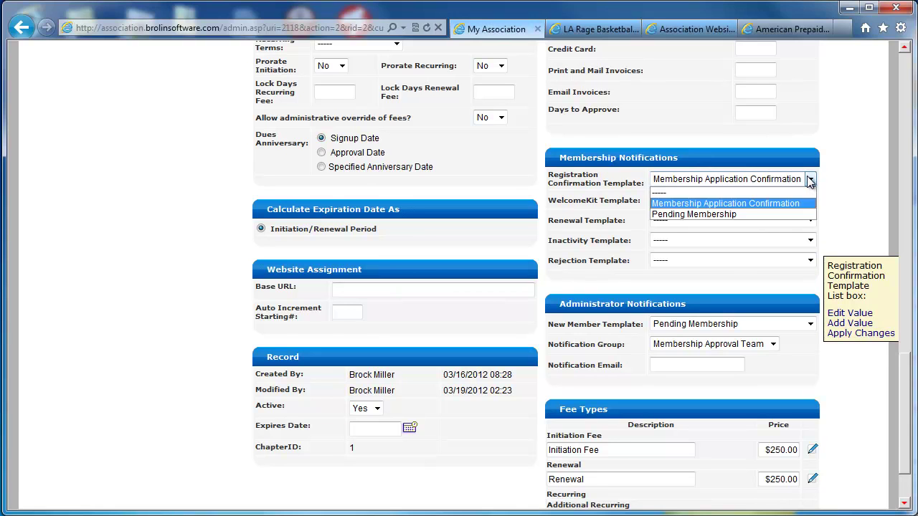
pyautogui.click(809, 180)
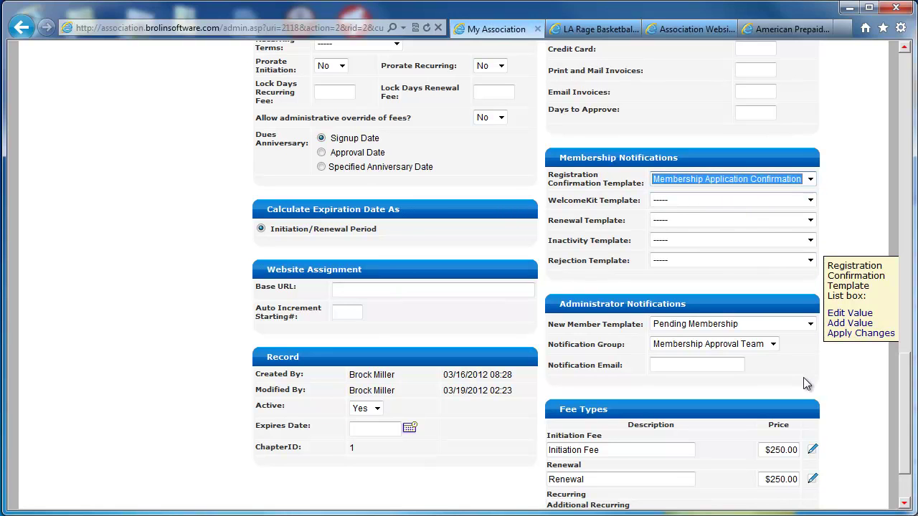
# Open the Initiation Fee item from the fee types, review its pricing, interval and other special options, and close it
pyautogui.moveTo(909, 414); pyautogui.dragTo(908, 443)
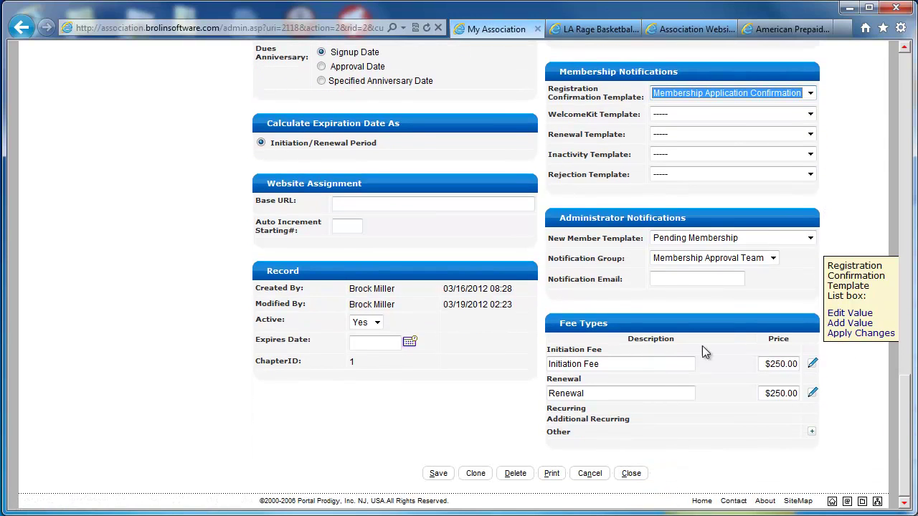
pyautogui.click(638, 368)
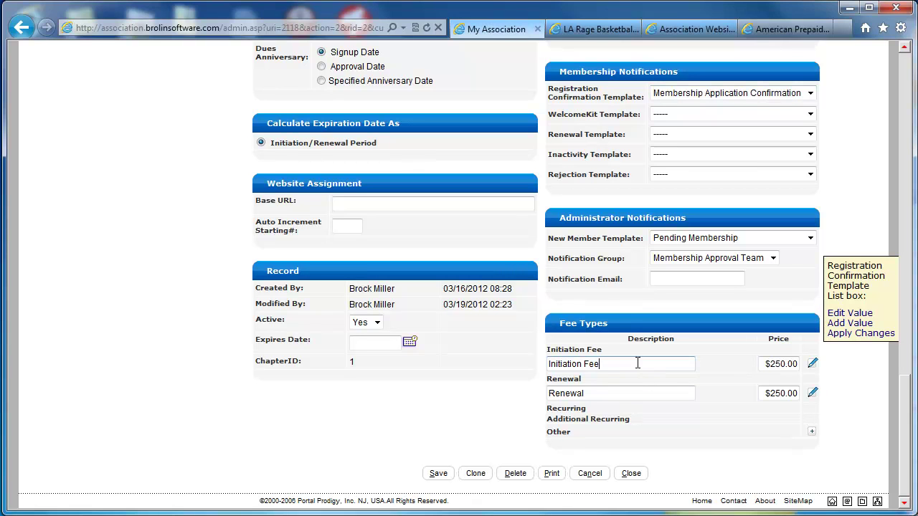
pyautogui.click(631, 394)
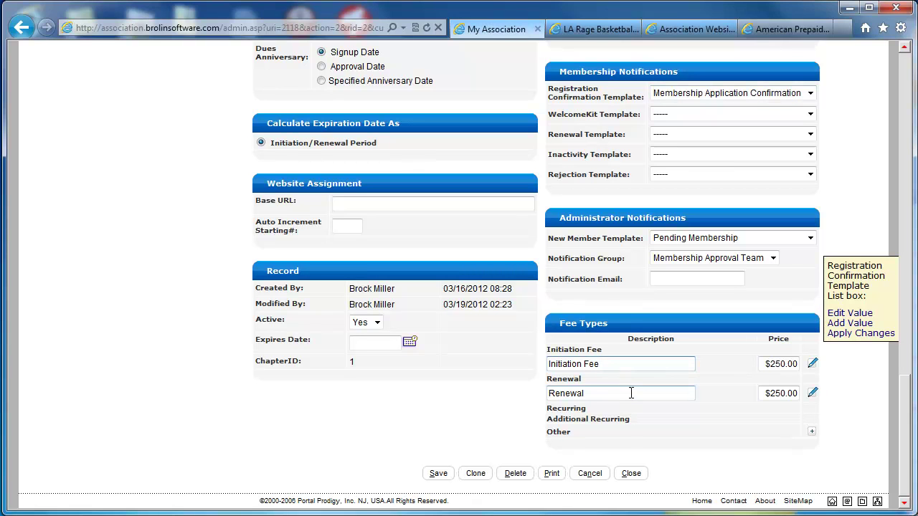
pyautogui.click(814, 366)
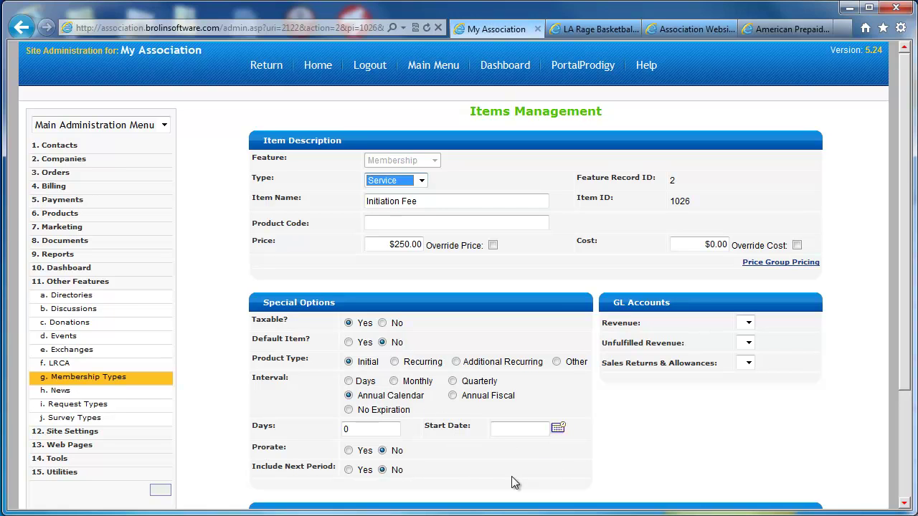
pyautogui.moveTo(902, 375); pyautogui.dragTo(913, 446)
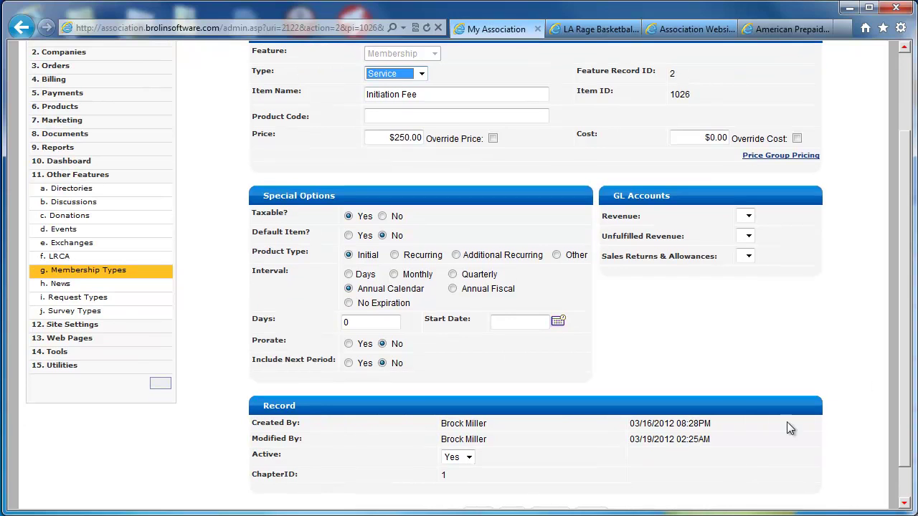
pyautogui.moveTo(908, 409); pyautogui.dragTo(908, 439)
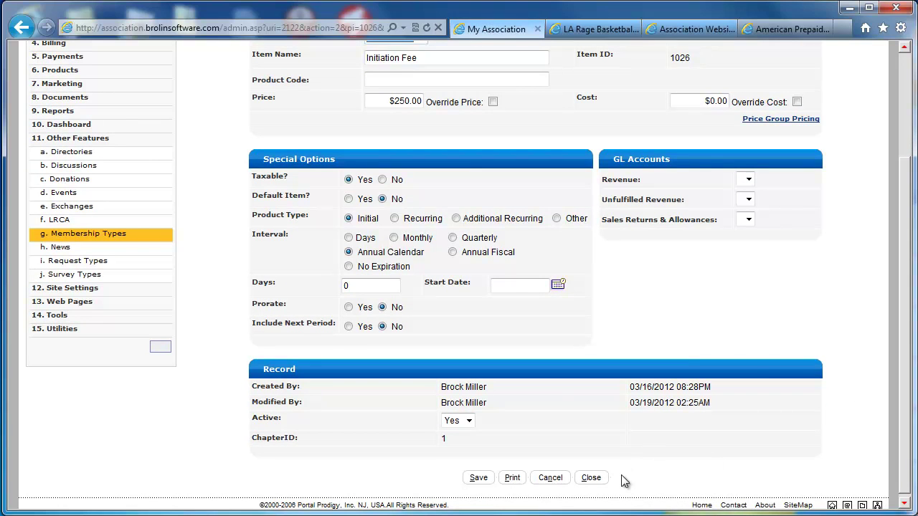
pyautogui.click(589, 478)
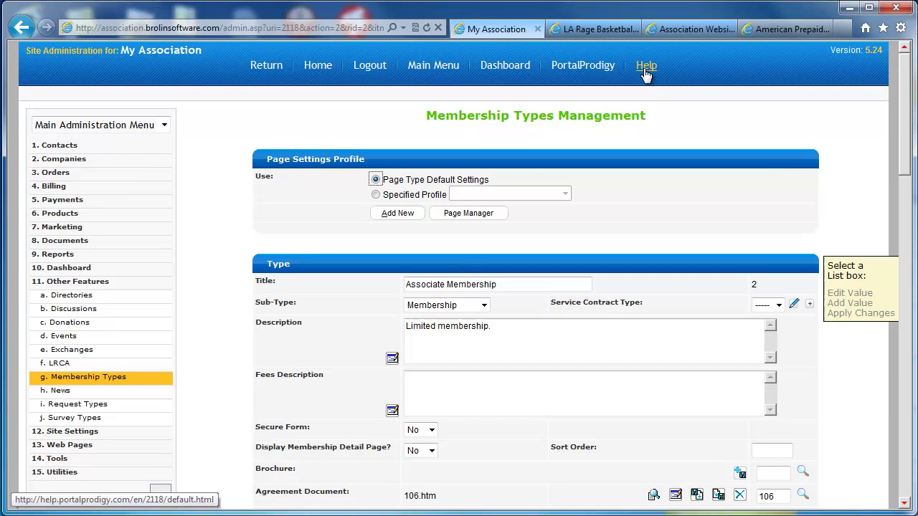
# Open the help page for Membership Types Management, skim its section explanations, and close it to return to the Associate Membership record
pyautogui.click(645, 68)
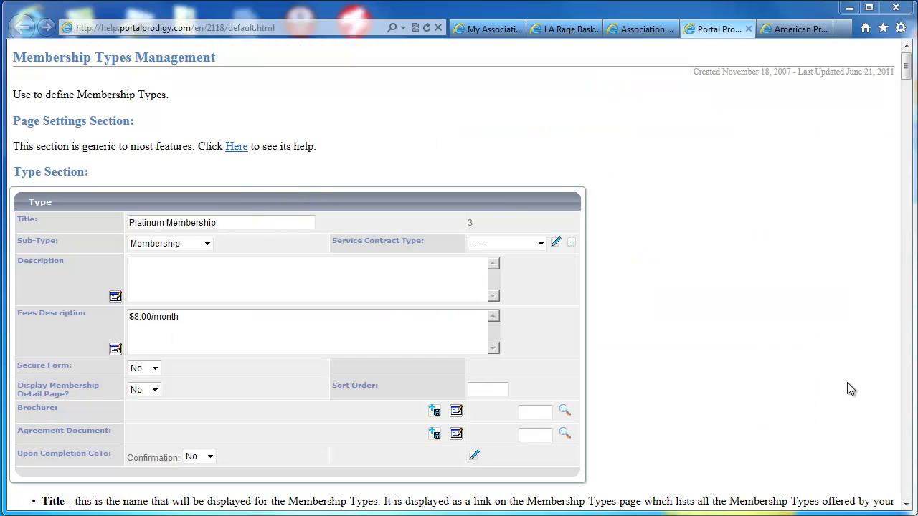
pyautogui.click(906, 509)
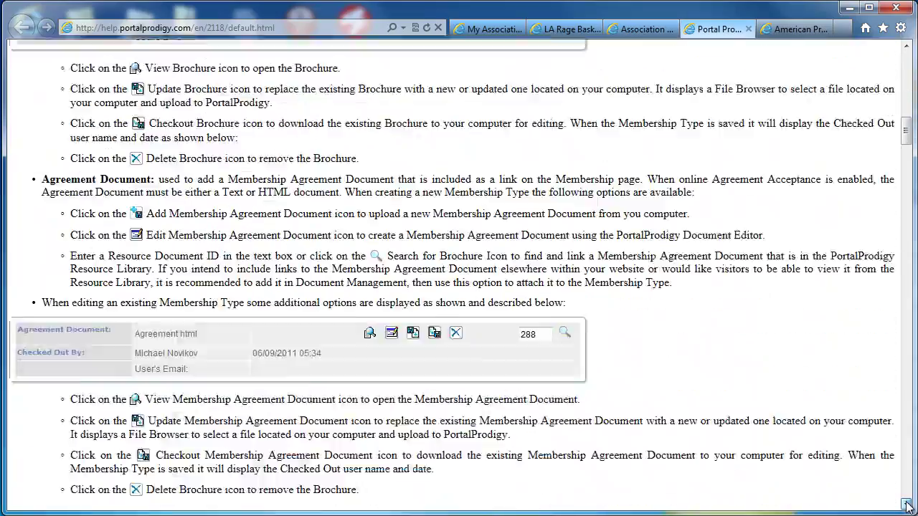
pyautogui.click(906, 505)
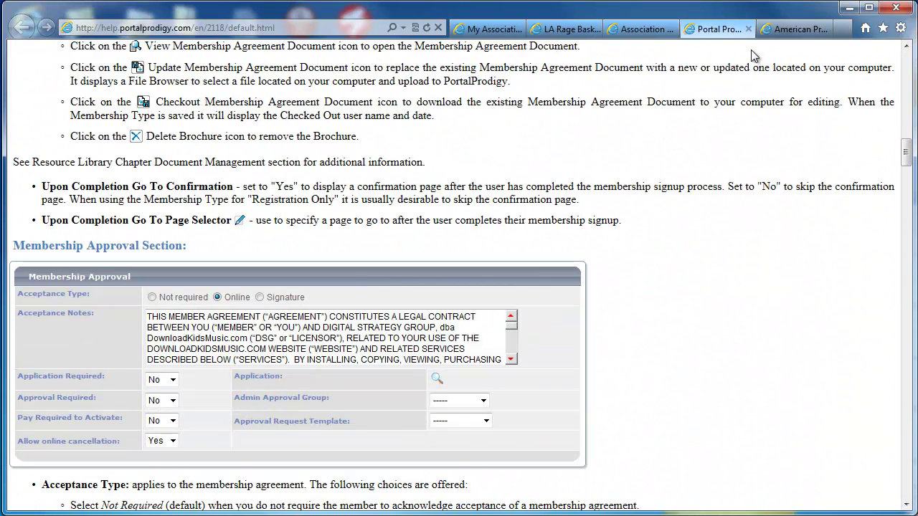
pyautogui.click(748, 29)
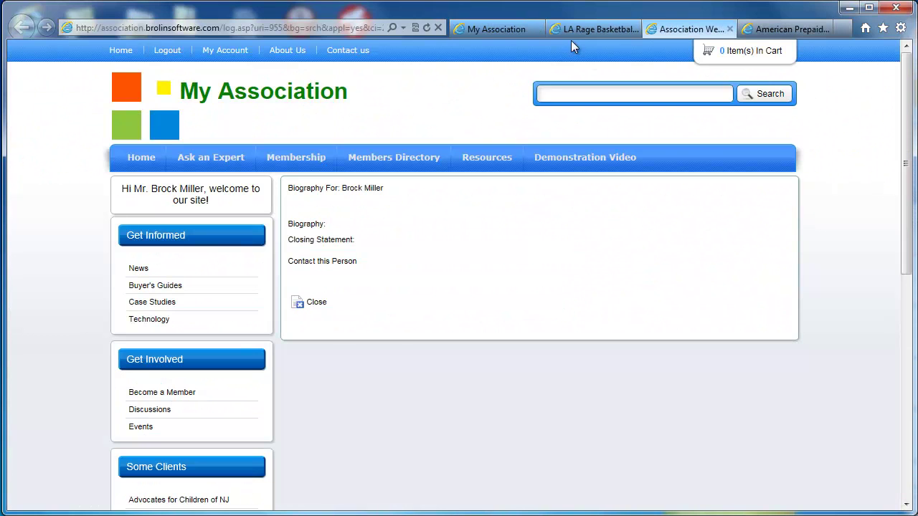
pyautogui.click(503, 27)
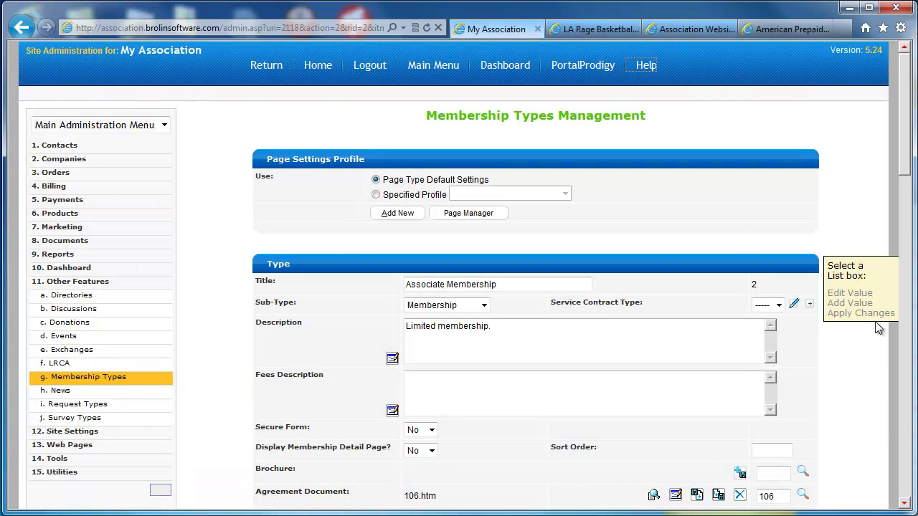
pyautogui.moveTo(907, 165); pyautogui.dragTo(907, 488)
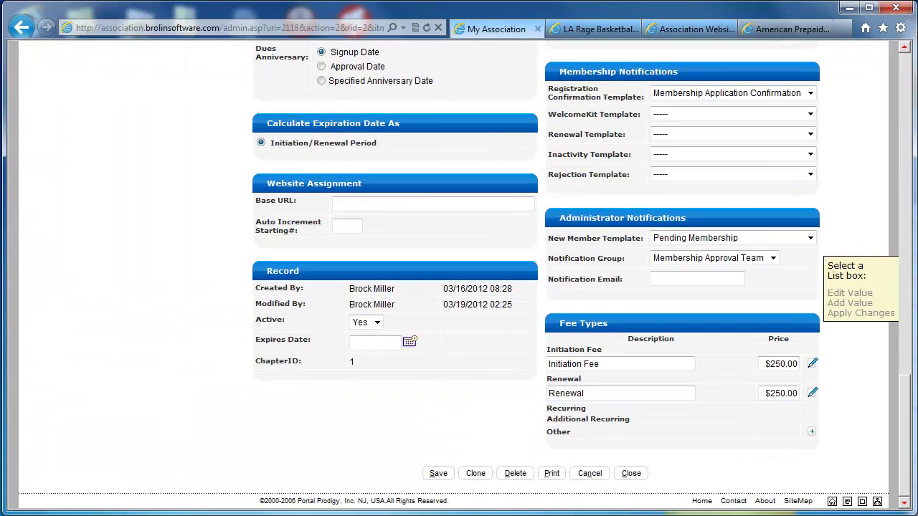
# Close the membership type record and search the contact memberships for those with Pending status
pyautogui.click(631, 473)
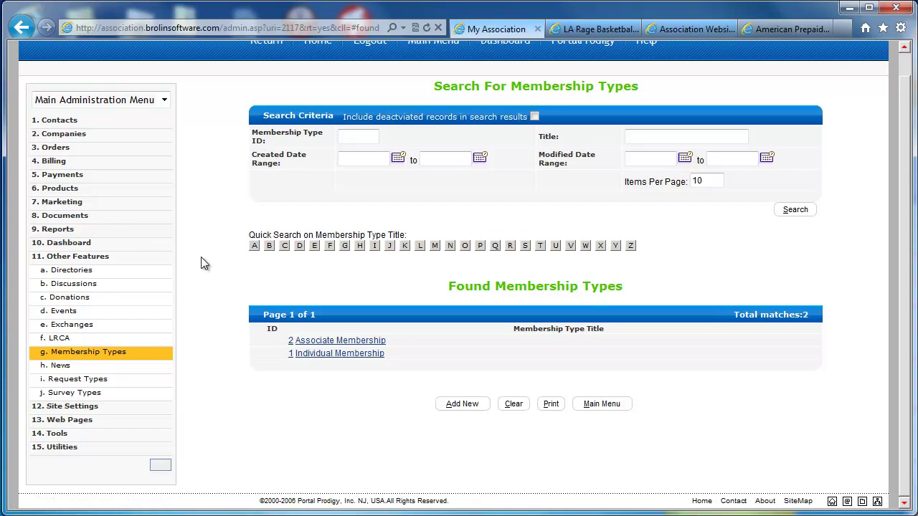
pyautogui.click(64, 122)
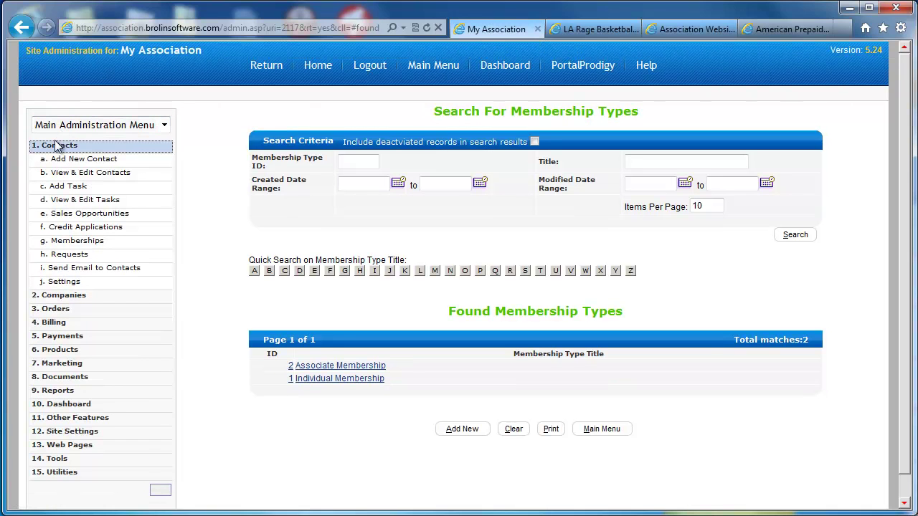
pyautogui.click(77, 244)
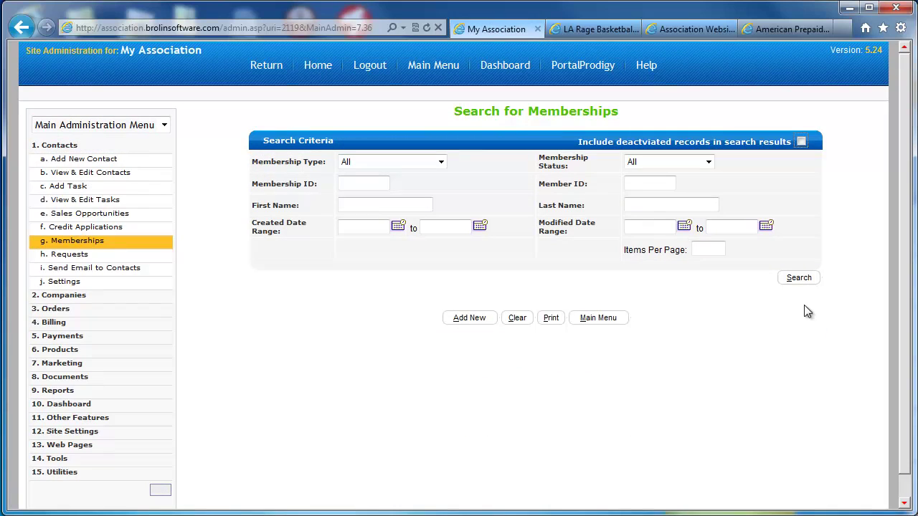
pyautogui.click(709, 162)
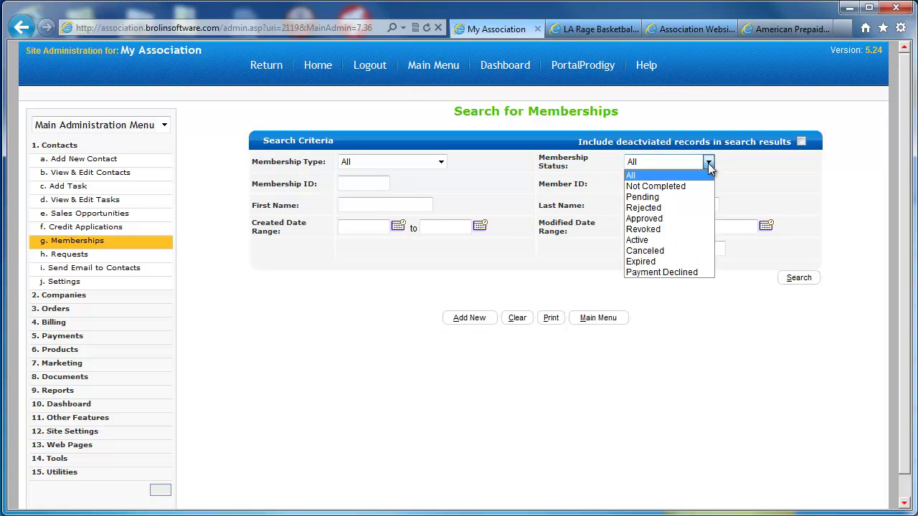
pyautogui.click(678, 201)
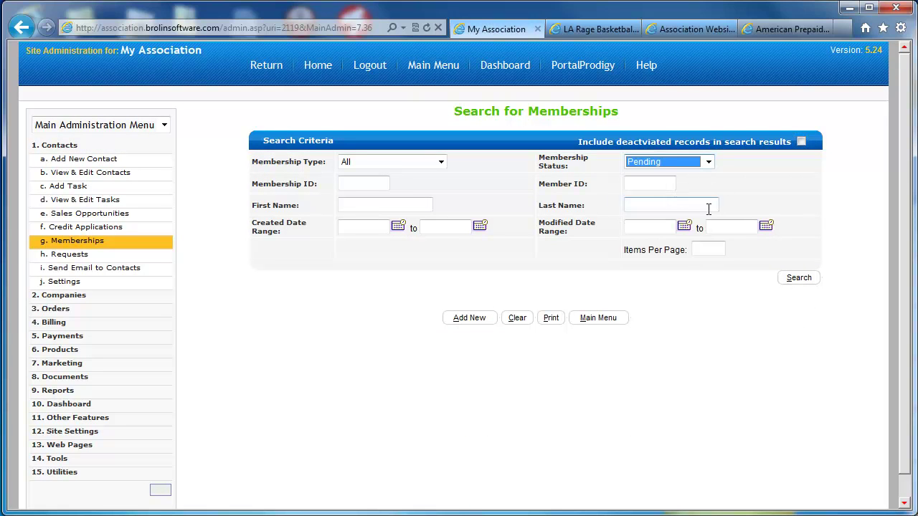
pyautogui.click(796, 279)
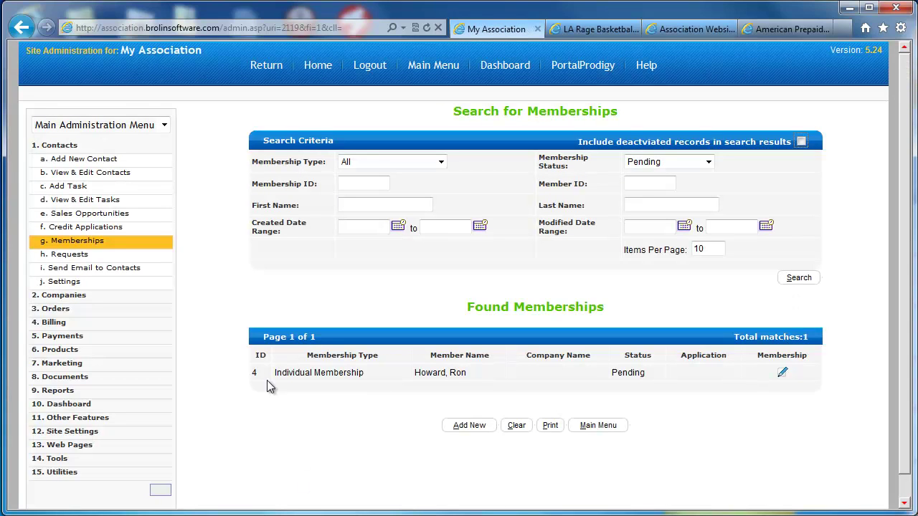
# Open the pending Individual Membership found by the search and review its membership data and billing information
pyautogui.click(781, 374)
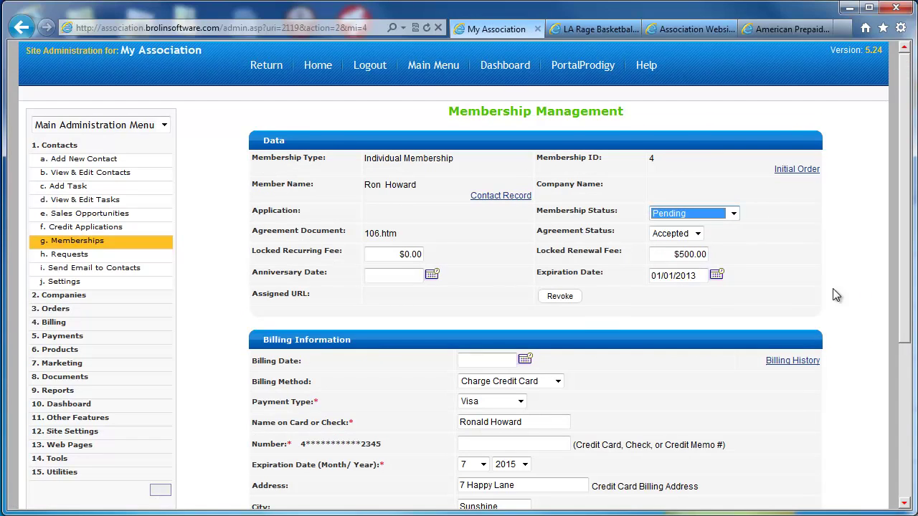
pyautogui.moveTo(907, 322); pyautogui.dragTo(907, 390)
pyautogui.scroll(-3, 888, 335)
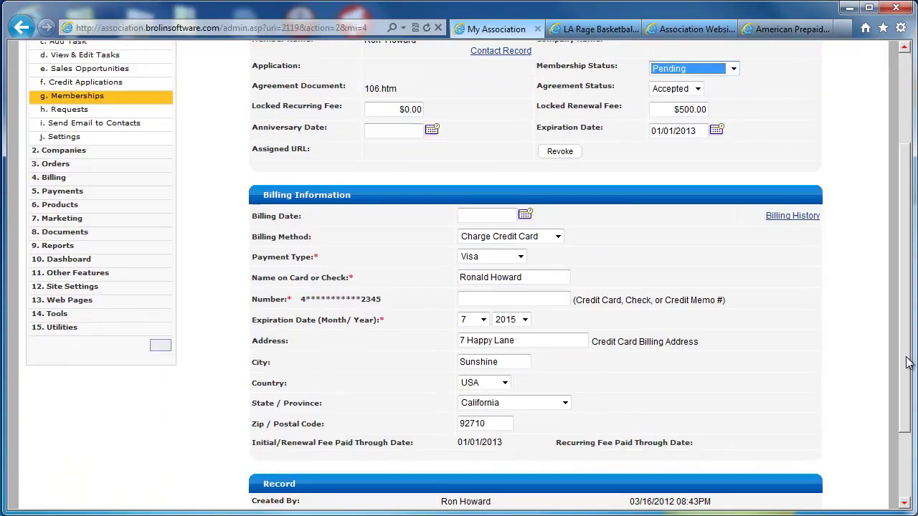
pyautogui.scroll(5, 861, 280)
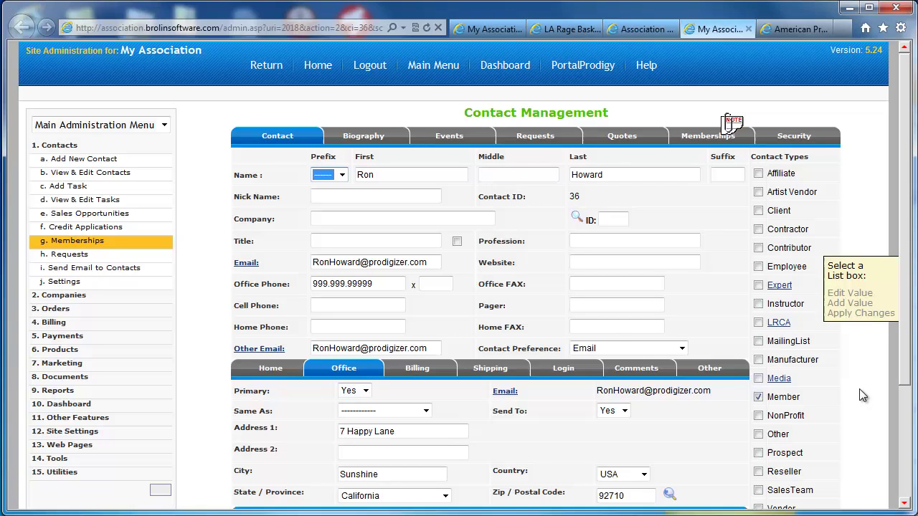
# Review the member's contact record, going through the biography, events, requests, memberships and security groups
pyautogui.click(364, 137)
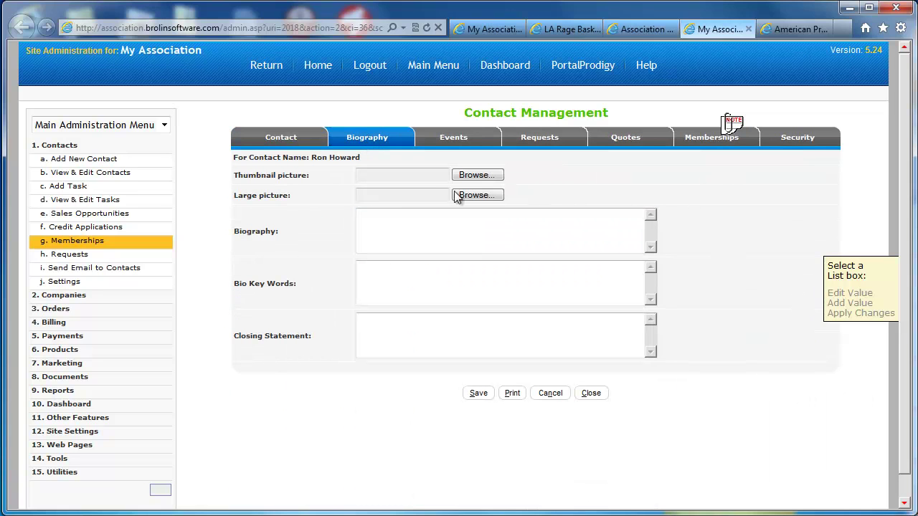
pyautogui.click(455, 141)
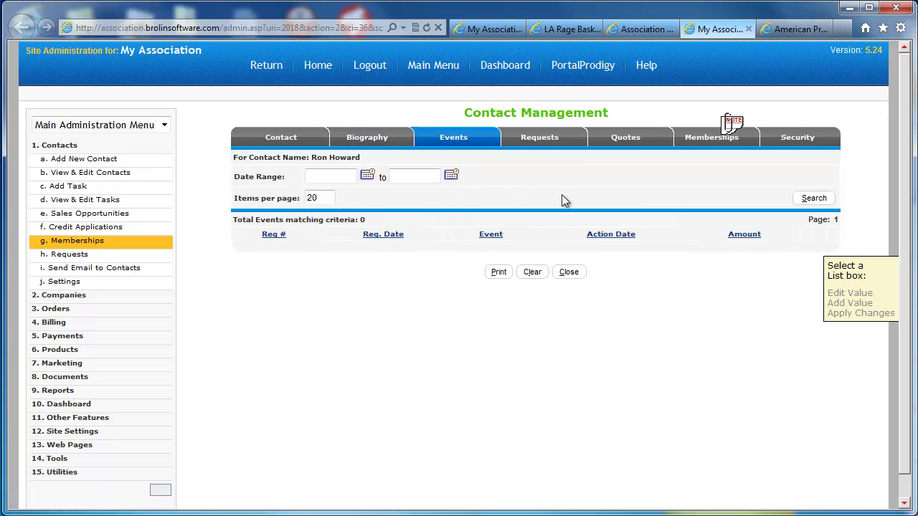
pyautogui.click(544, 145)
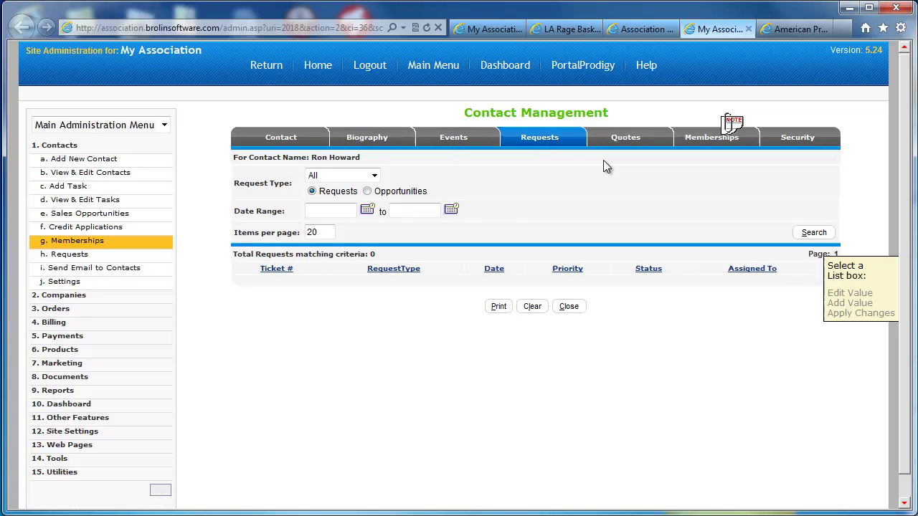
pyautogui.click(699, 138)
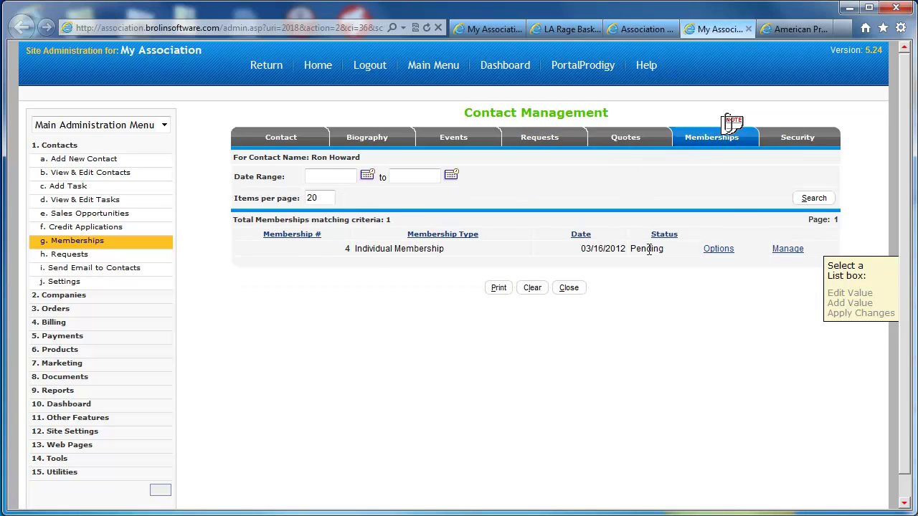
pyautogui.click(798, 141)
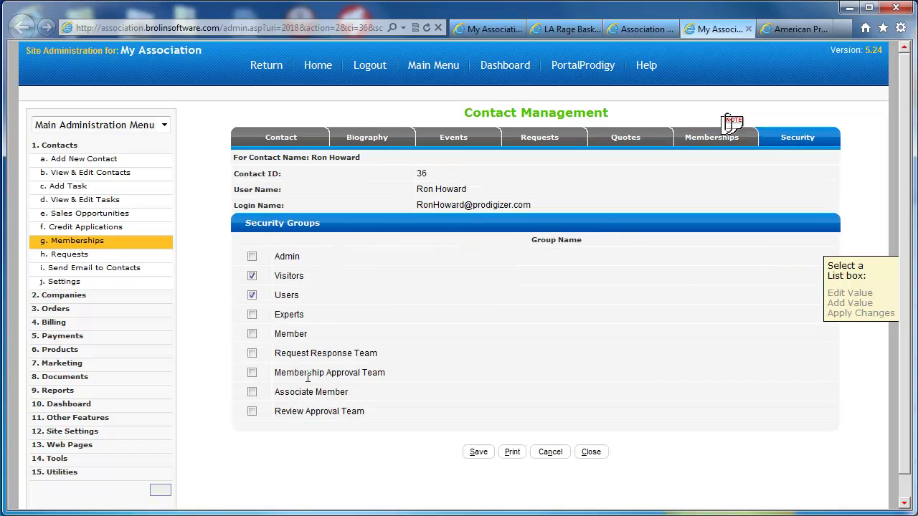
pyautogui.scroll(-1, 825, 443)
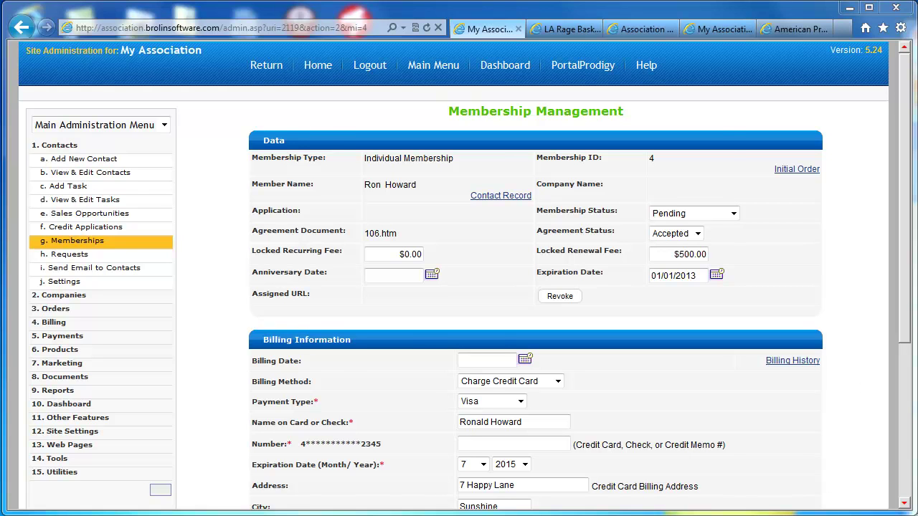
# Switch to the LA Rage Basketball website and view its Coaches page, enlarging the first coach's photo and closing it again
pyautogui.hotkey('ctrl', 'Tab')
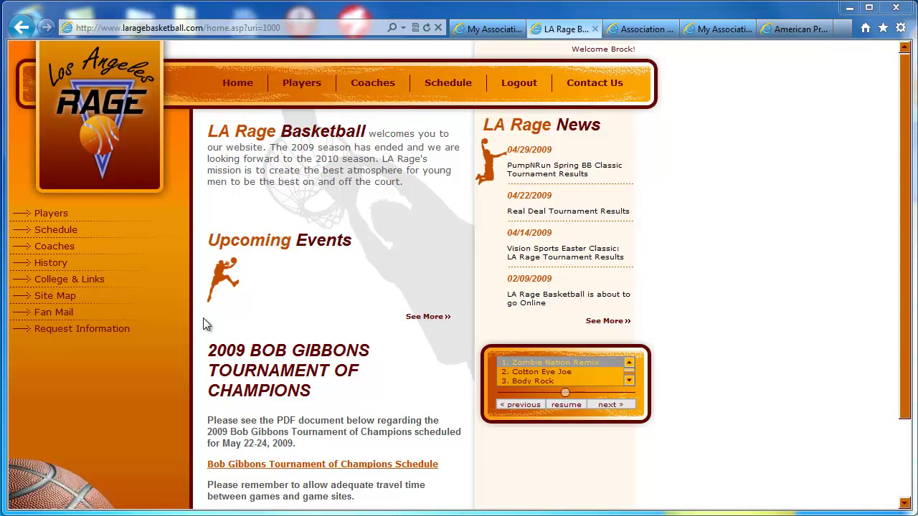
pyautogui.click(63, 247)
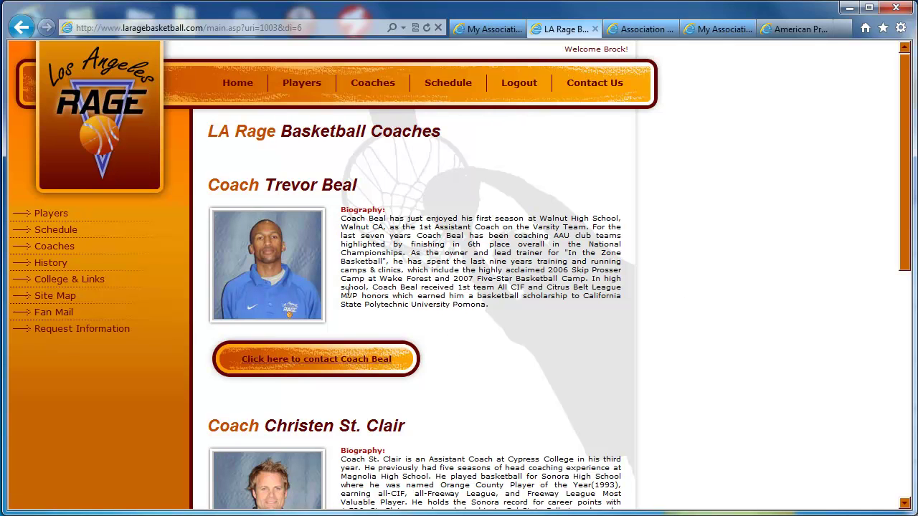
pyautogui.click(295, 276)
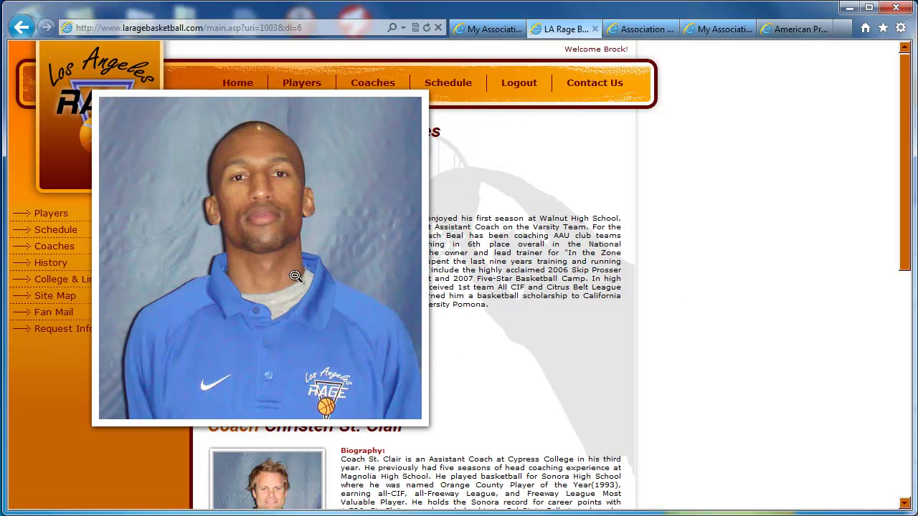
pyautogui.click(295, 276)
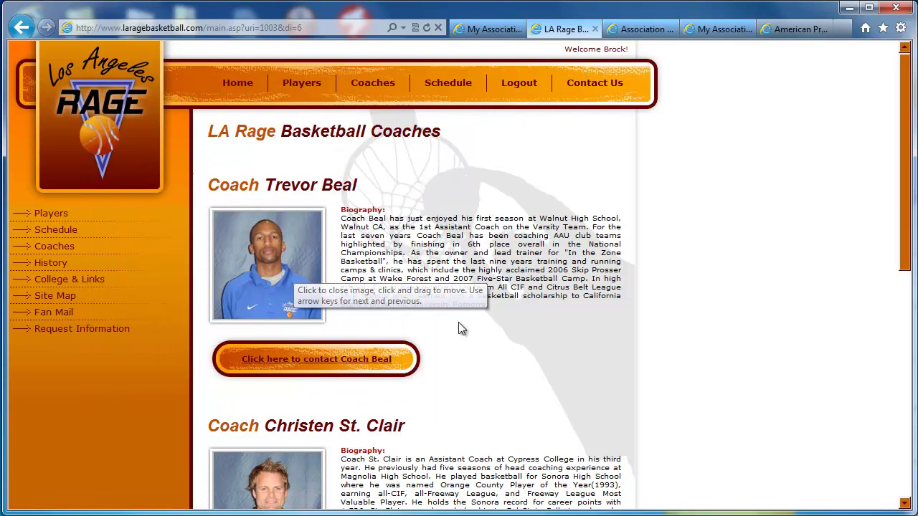
# View the first coach's contact request form, the team schedule and the site's Contact Us page
pyautogui.click(322, 360)
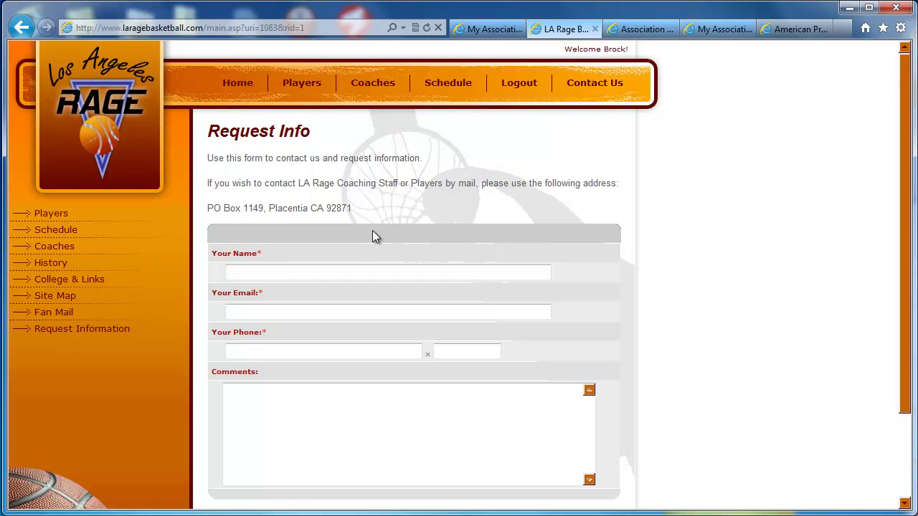
pyautogui.click(458, 88)
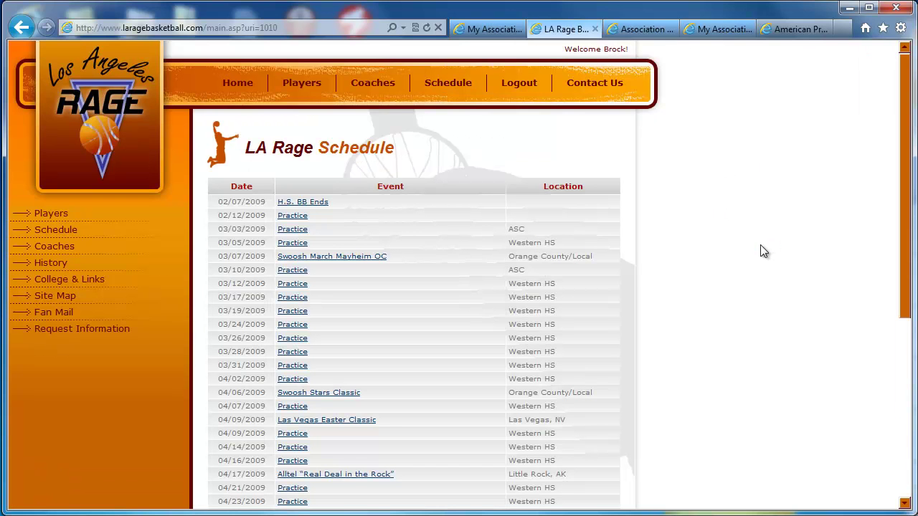
pyautogui.click(592, 85)
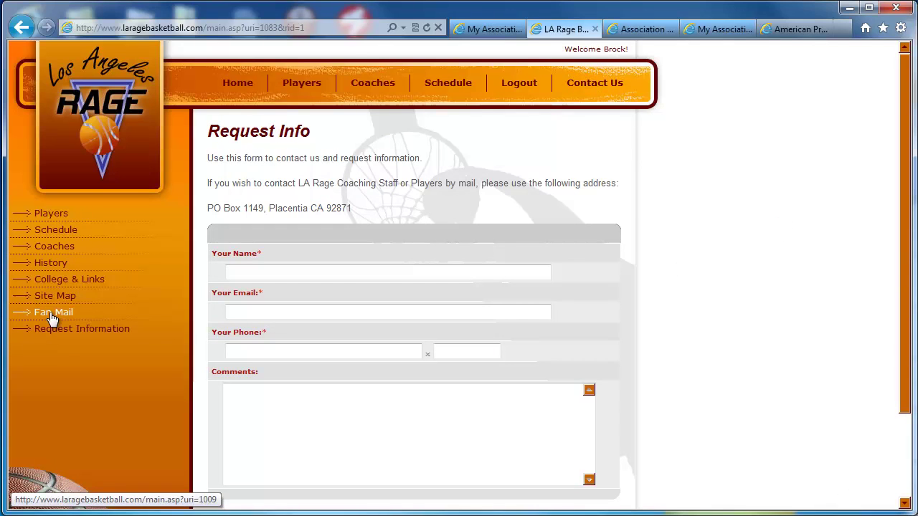
# Browse the Fan Mail discussion group and open the discussion "Participate in our pre-season discussion"
pyautogui.click(52, 315)
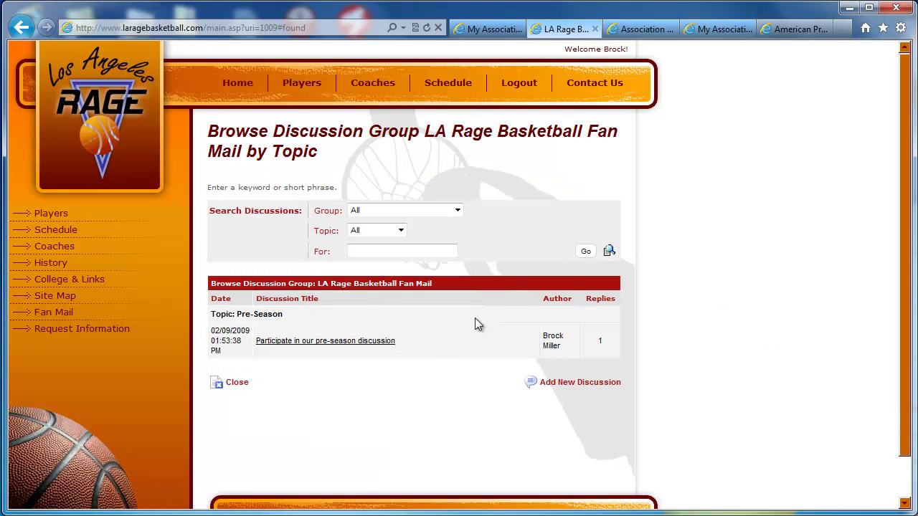
pyautogui.click(302, 342)
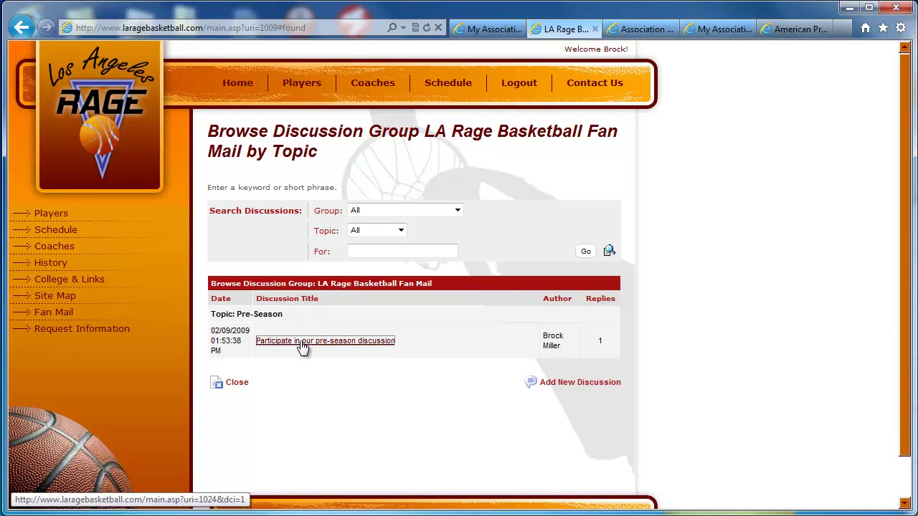